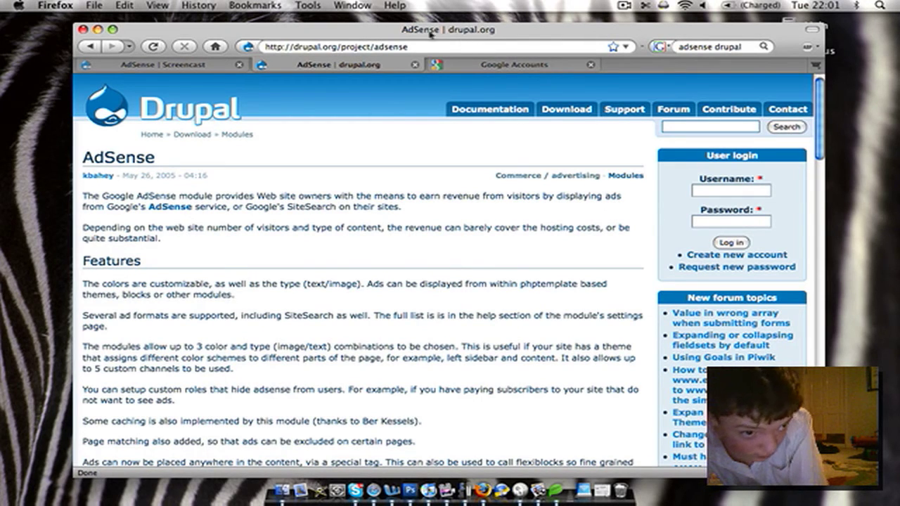
# Load the local Drupal site at localhost:8888/drupal/ in place of the Google Accounts page
pyautogui.click(153, 46)
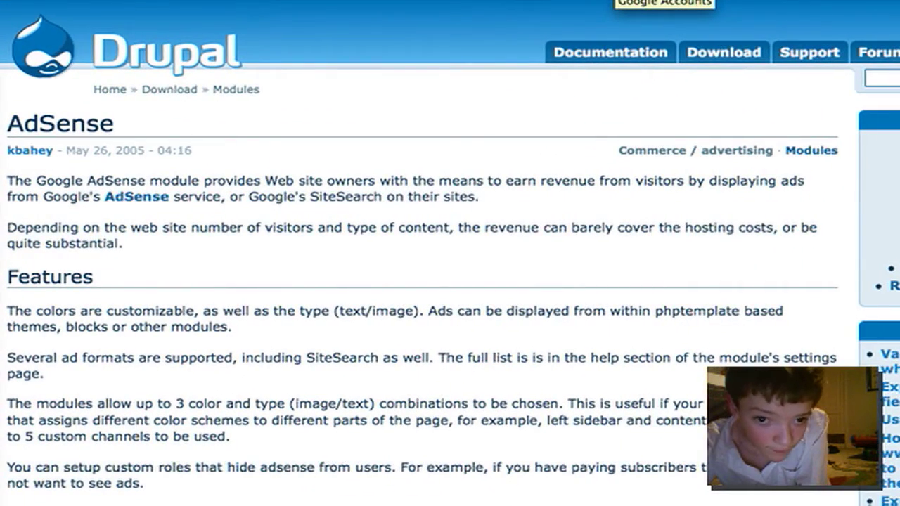
pyautogui.click(657, 0)
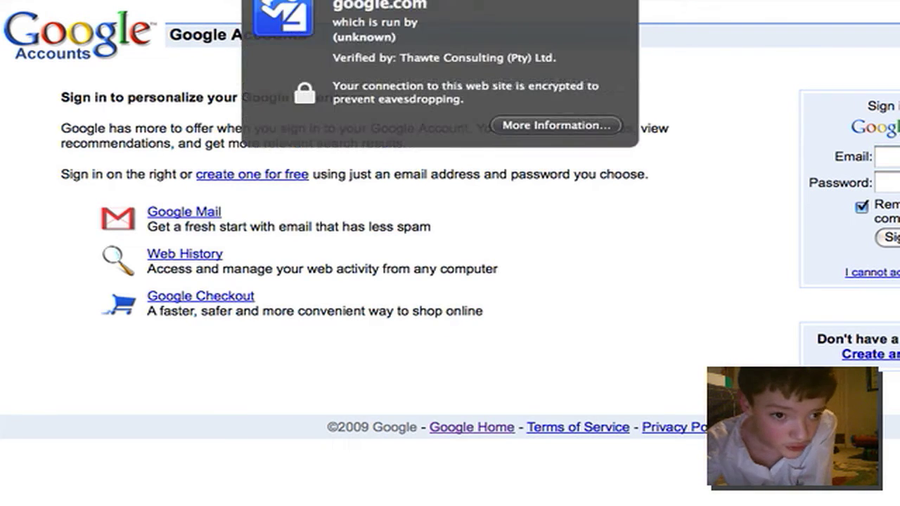
pyautogui.write('lo')
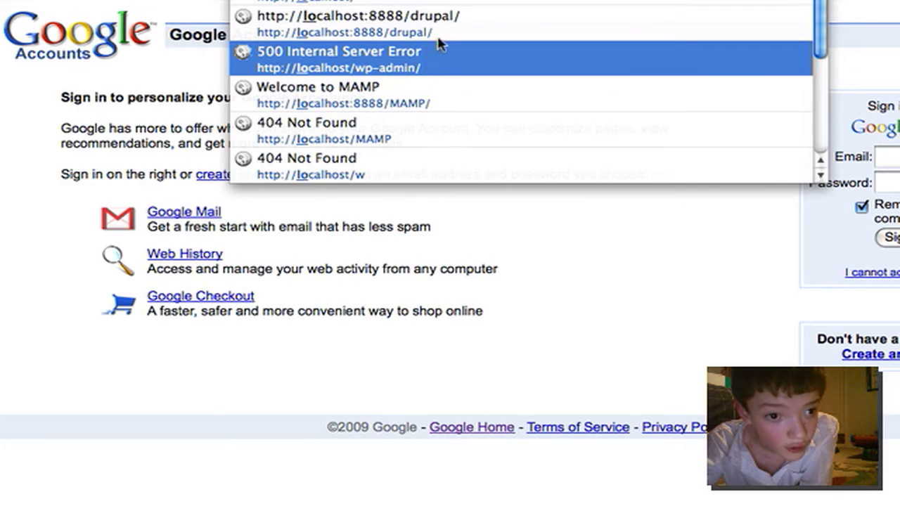
pyautogui.click(445, 36)
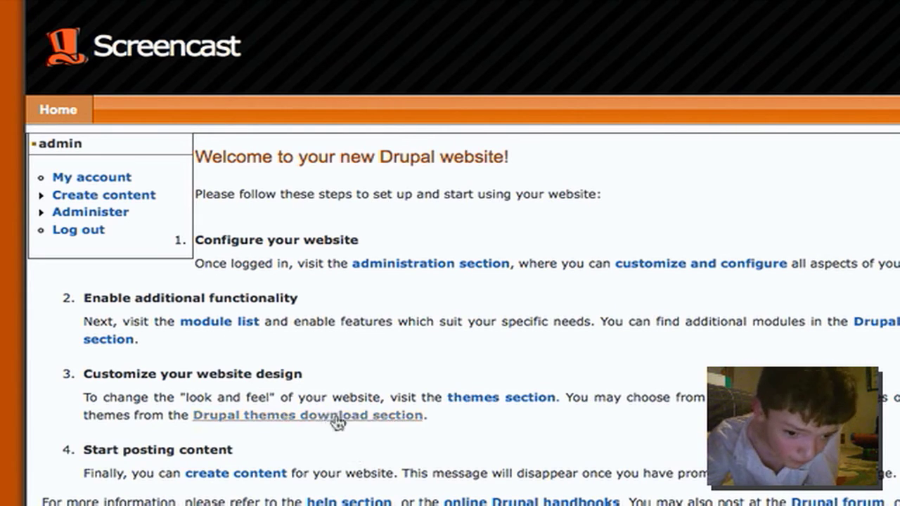
# Start creating a new Story on the Drupal site
pyautogui.click(269, 472)
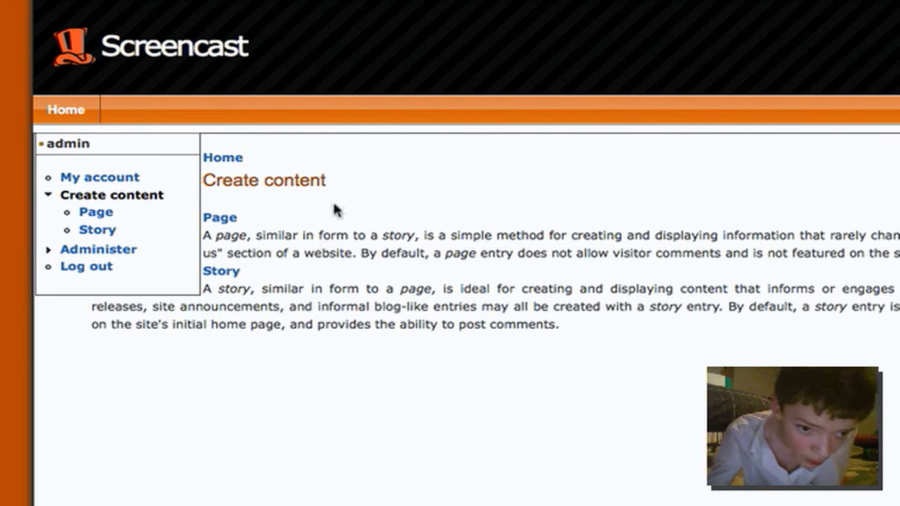
pyautogui.click(215, 218)
pyautogui.click(230, 274)
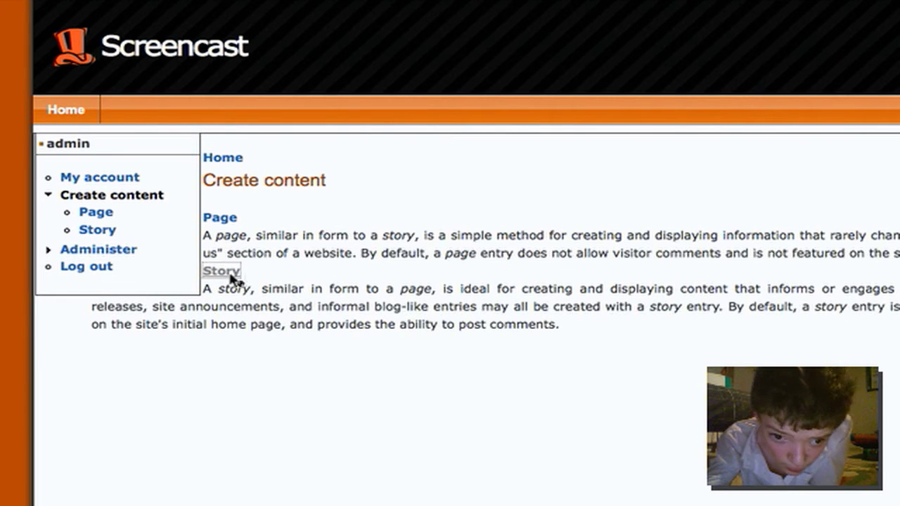
pyautogui.scroll(-5, 229, 279)
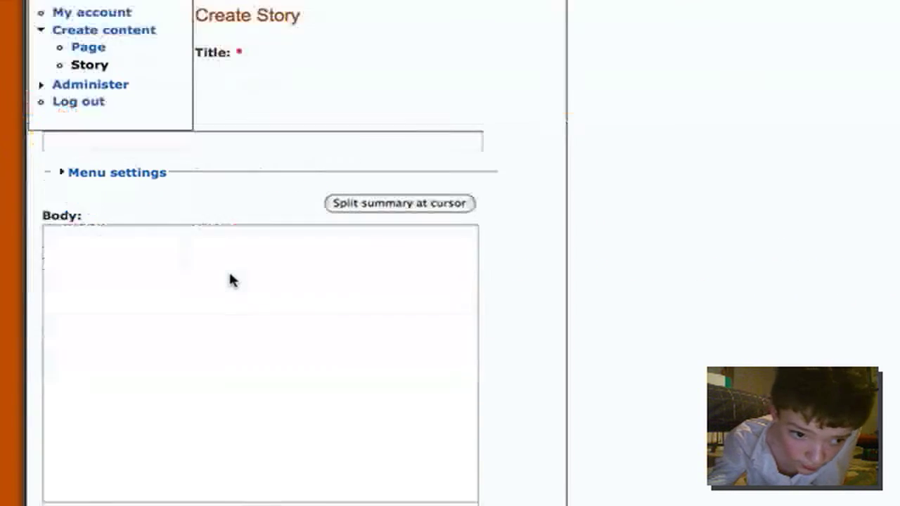
# Fill the story's body with the copied "p>Pellentesque habitant morbi tristique" paragraph from the clipboard history and try to save the story
pyautogui.click(227, 291)
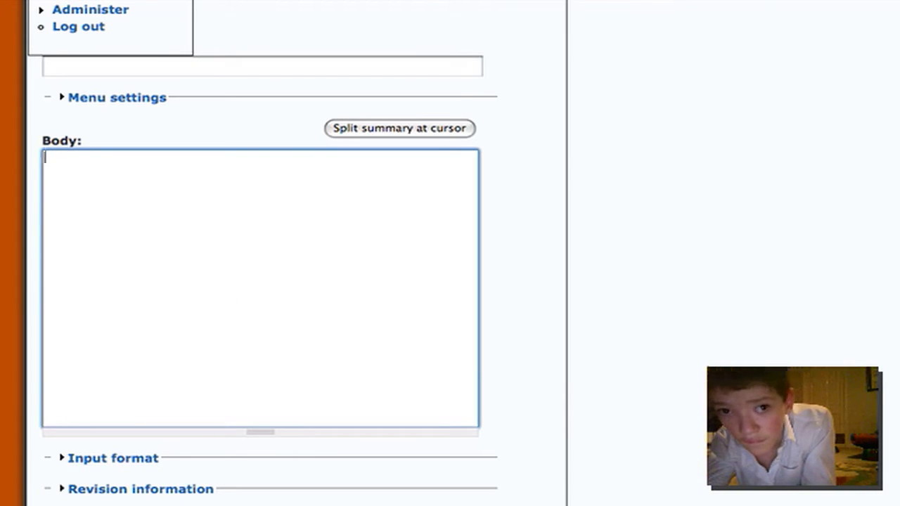
pyautogui.press('super+shift+v')
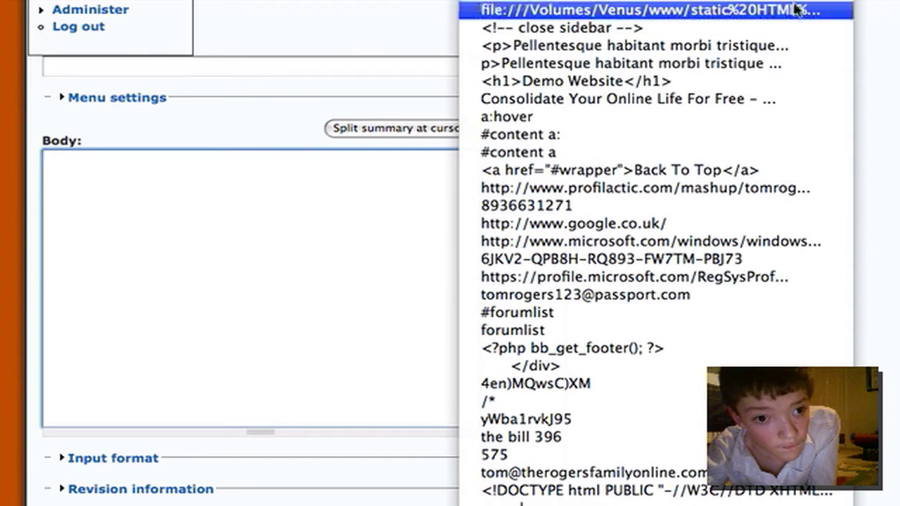
pyautogui.click(808, 65)
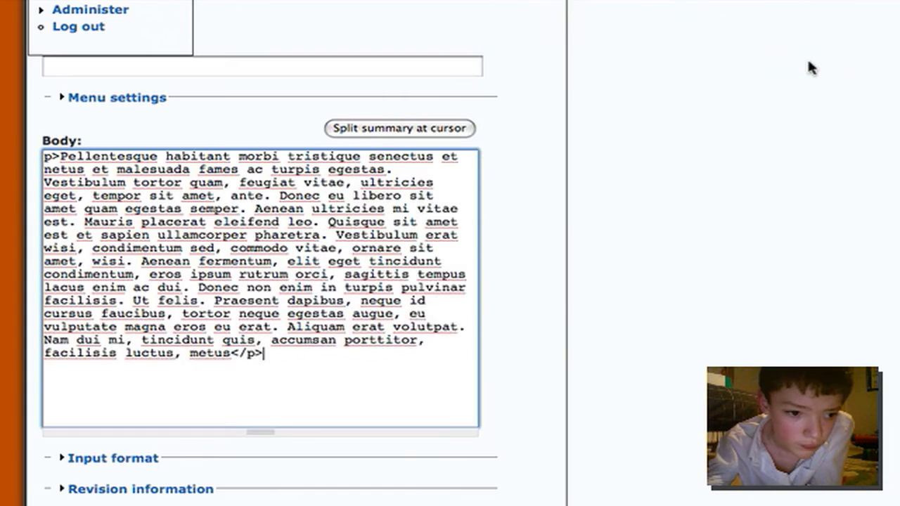
pyautogui.scroll(-3, 601, 204)
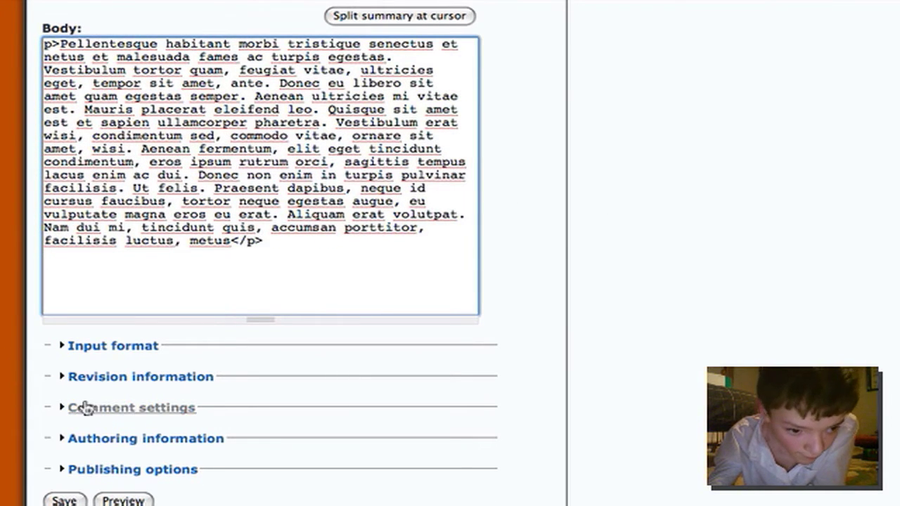
pyautogui.click(67, 500)
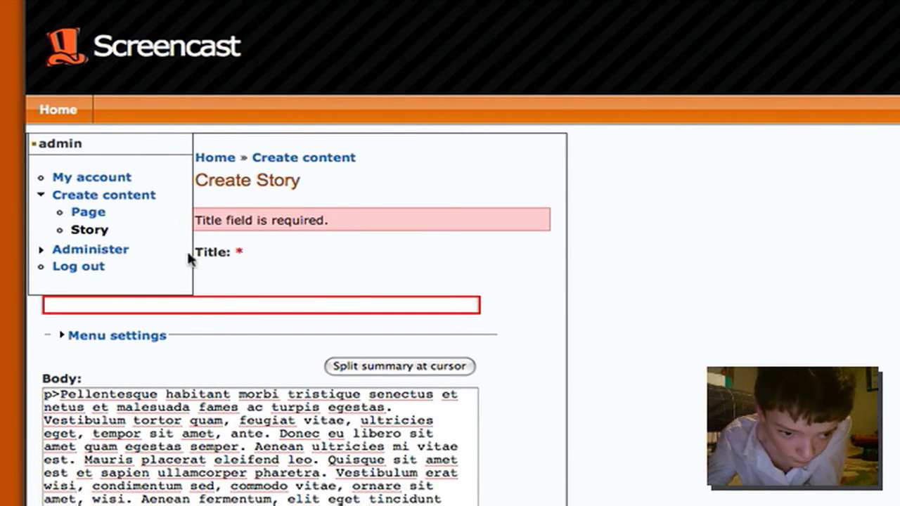
# Title the story "AdSense" and save it
pyautogui.click(190, 301)
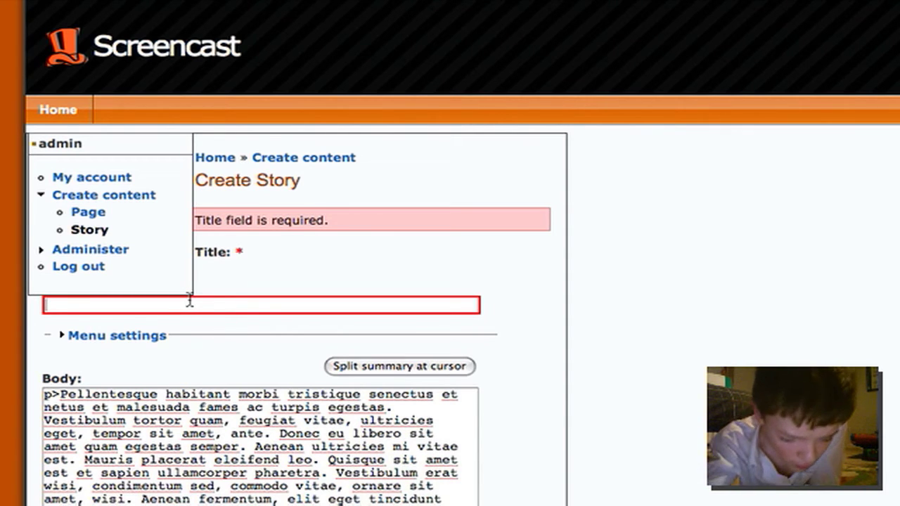
pyautogui.write('A')
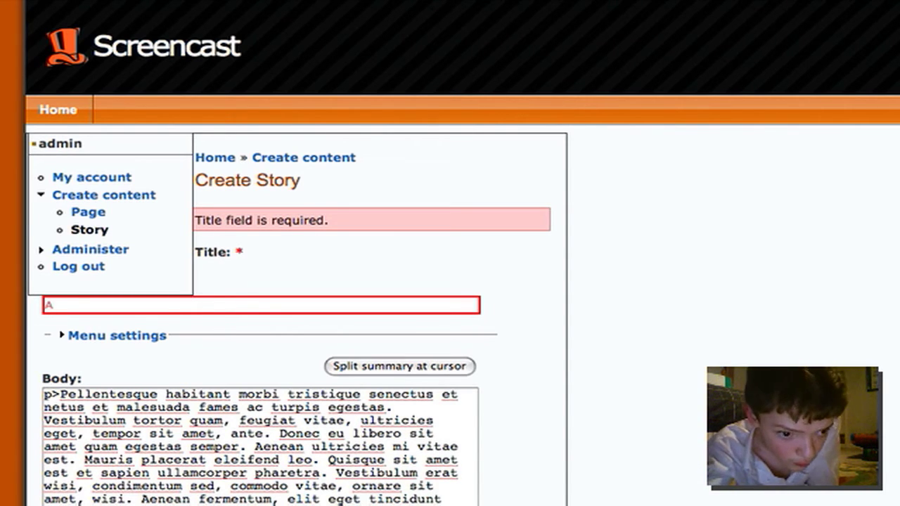
pyautogui.write('d')
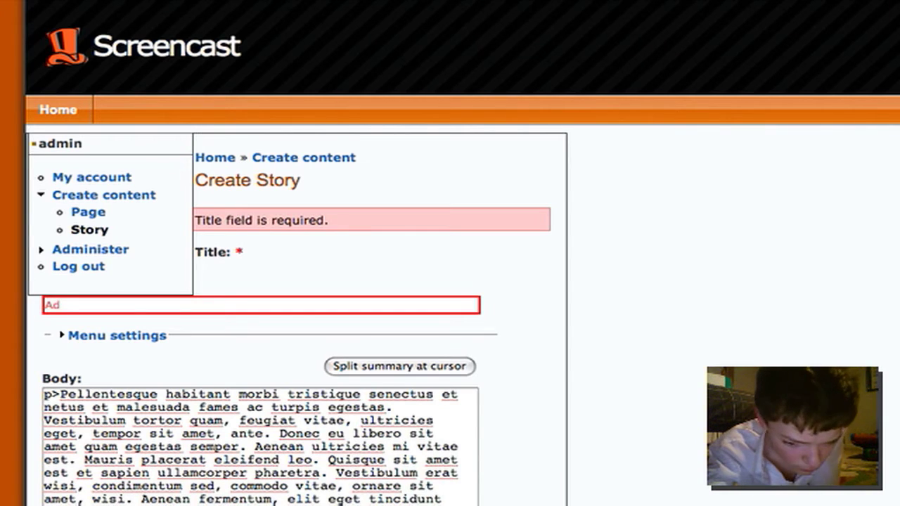
pyautogui.write('S')
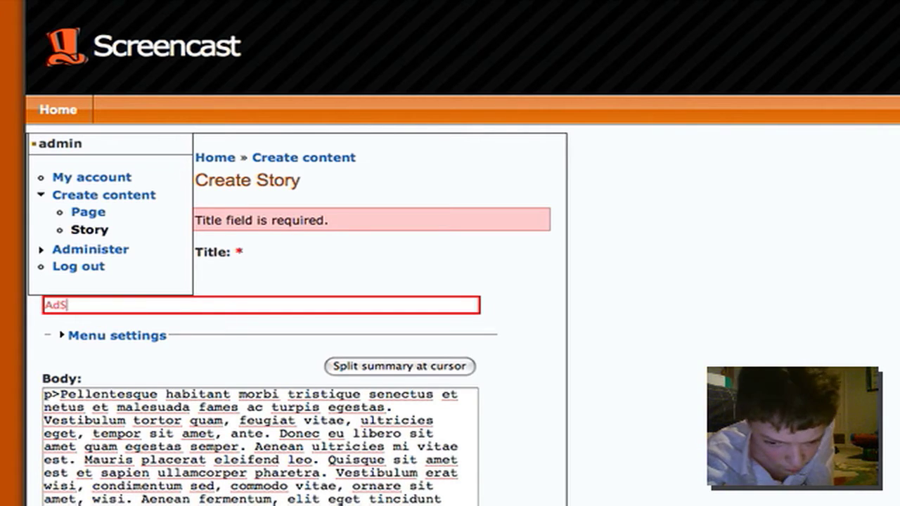
pyautogui.write('en')
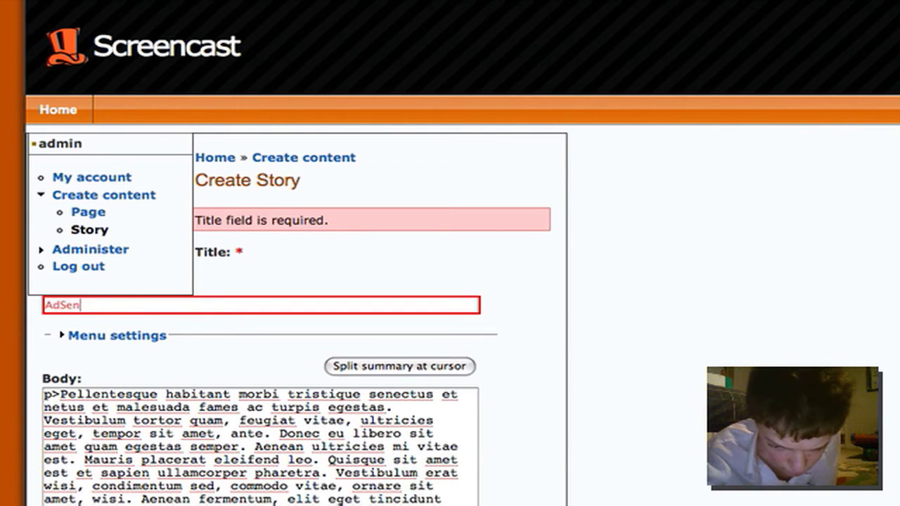
pyautogui.write('se')
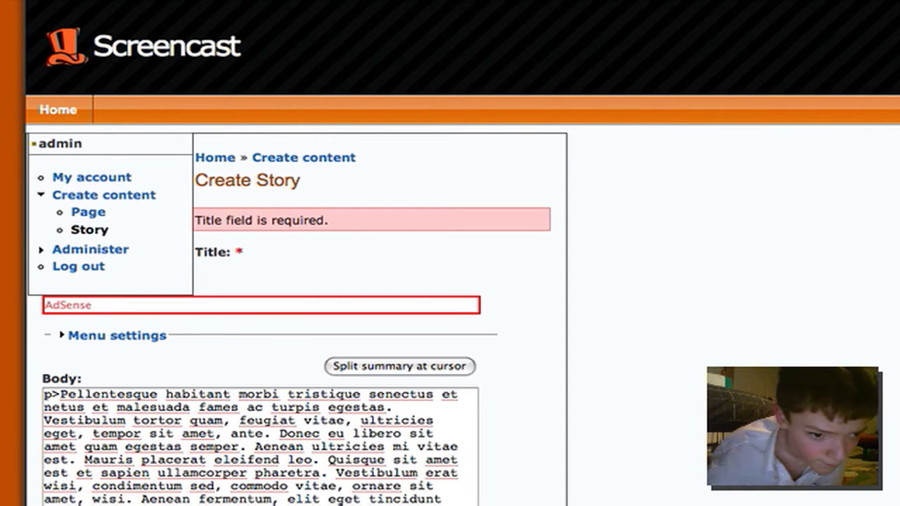
pyautogui.scroll(-8, 310, 331)
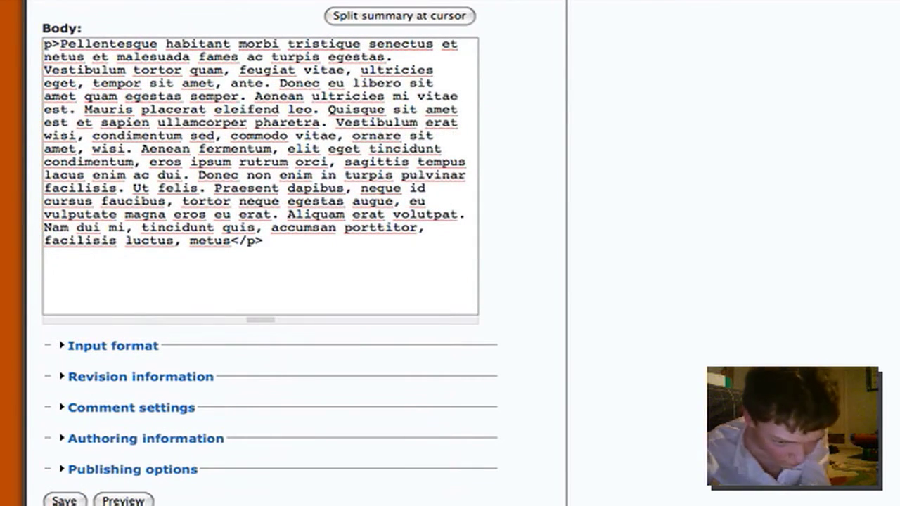
pyautogui.click(64, 500)
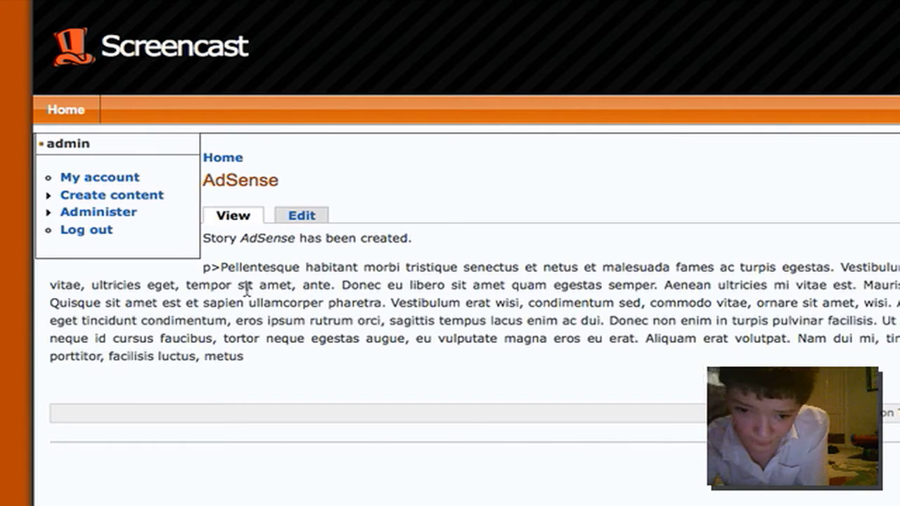
pyautogui.moveTo(246, 287); pyautogui.dragTo(360, 440)
pyautogui.click(359, 440)
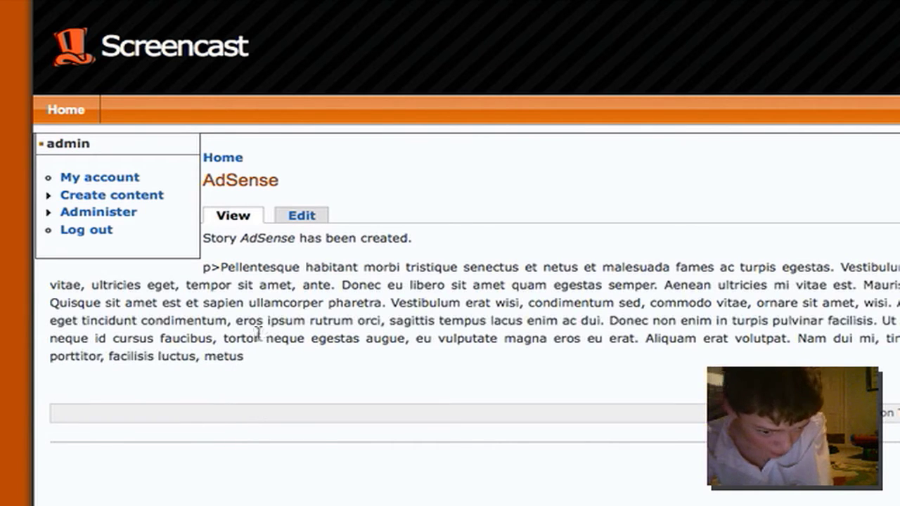
pyautogui.rightClick(261, 48)
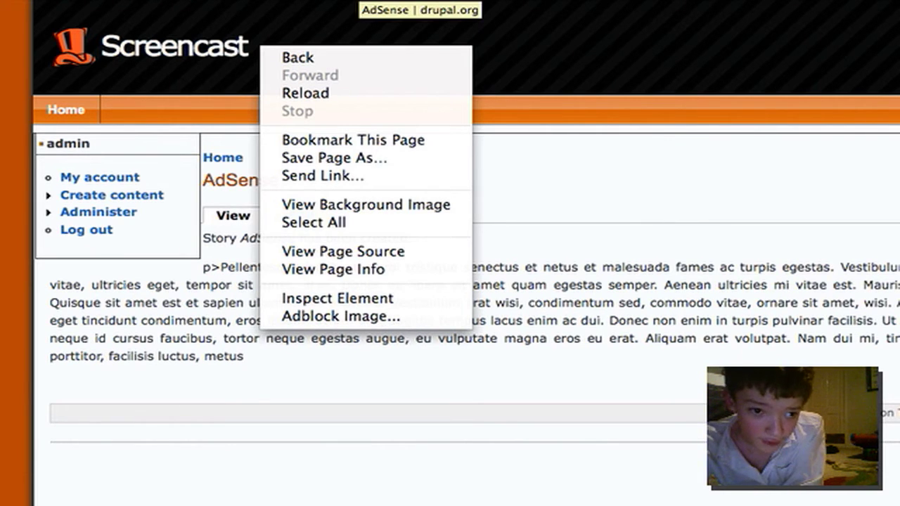
pyautogui.press('Escape')
# Look over the drupal.org AdSense module page and the site's AdSense Publisher ID page
pyautogui.hotkey('ctrl', 'Tab')
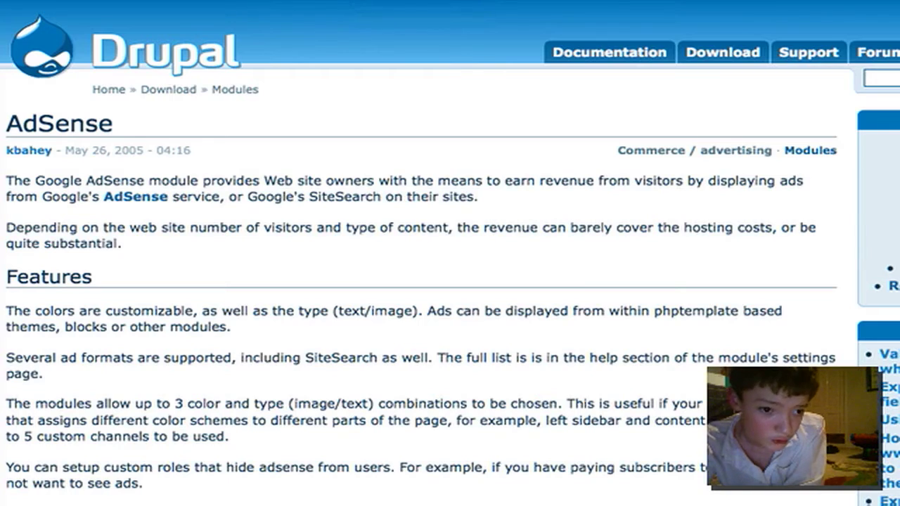
pyautogui.hotkey('ctrl', 'shift', 'Tab')
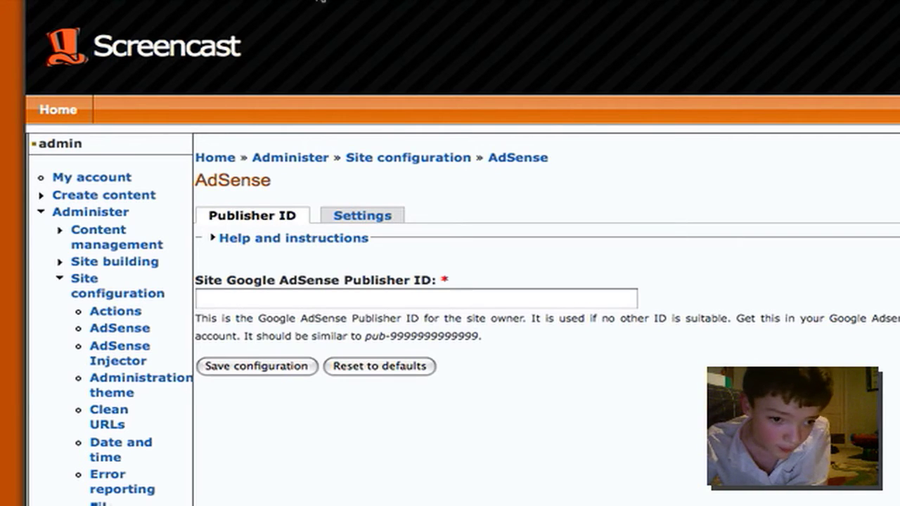
pyautogui.hotkey('ctrl', 'Tab')
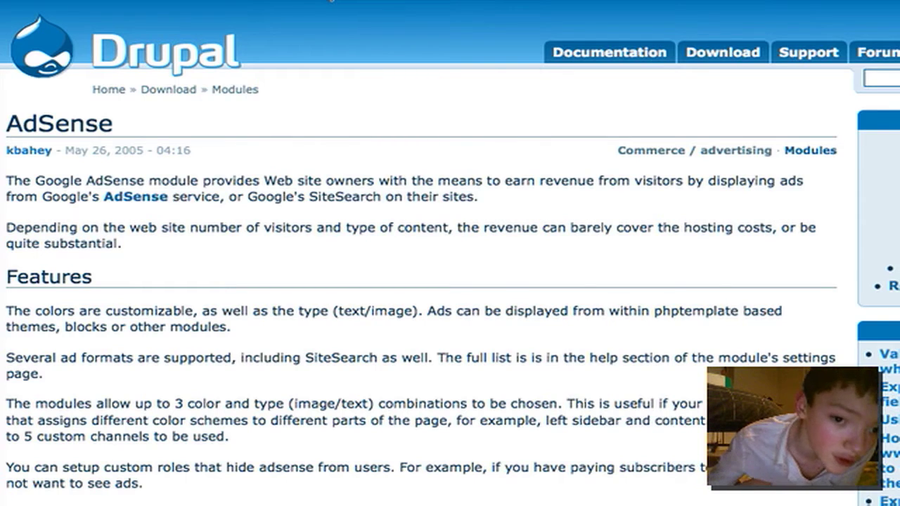
# Return to the new story and go through the Drupal administration section to the AdSense module's settings
pyautogui.click(636, 2)
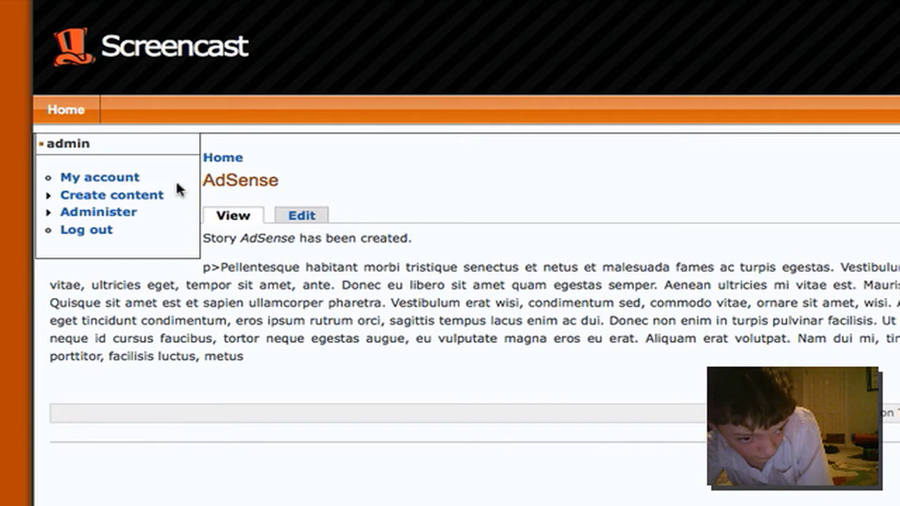
pyautogui.click(135, 213)
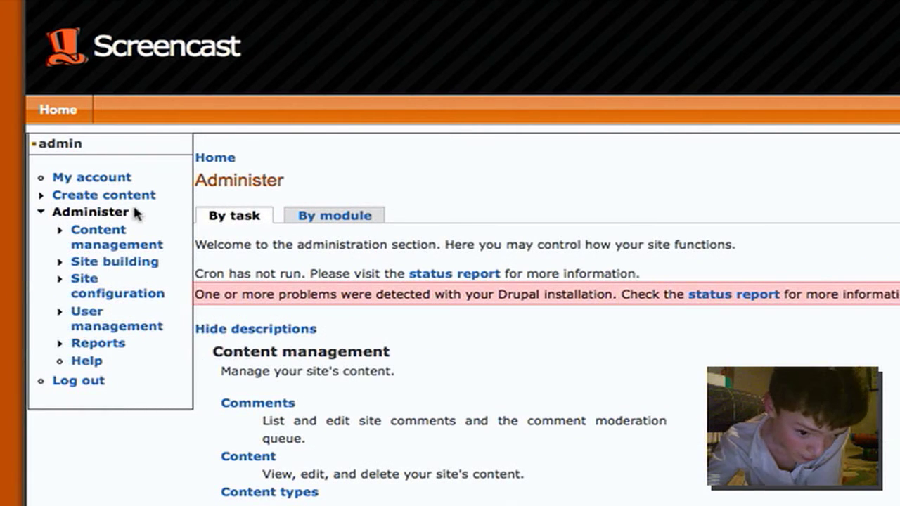
pyautogui.scroll(-2, 605, 492)
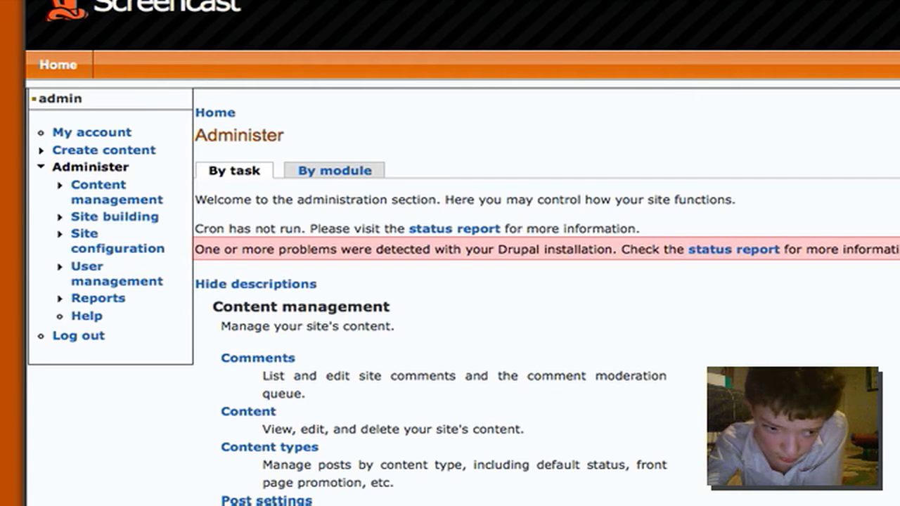
pyautogui.scroll(-5, 450, 253)
pyautogui.scroll(-8, 449, 253)
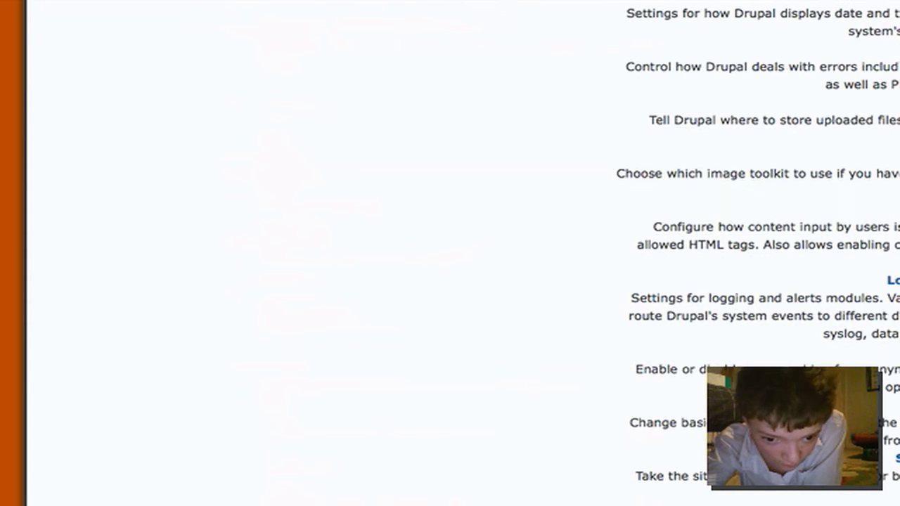
pyautogui.scroll(3, 758, 253)
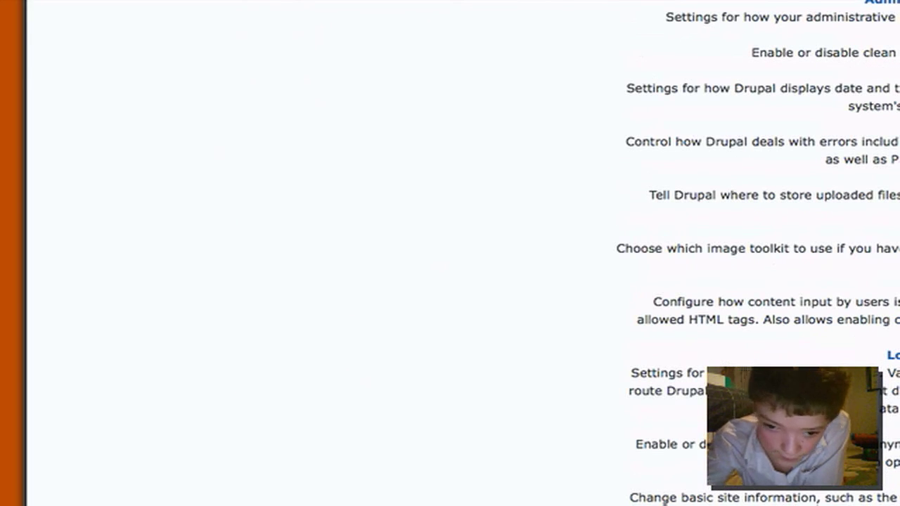
pyautogui.scroll(10, 450, 253)
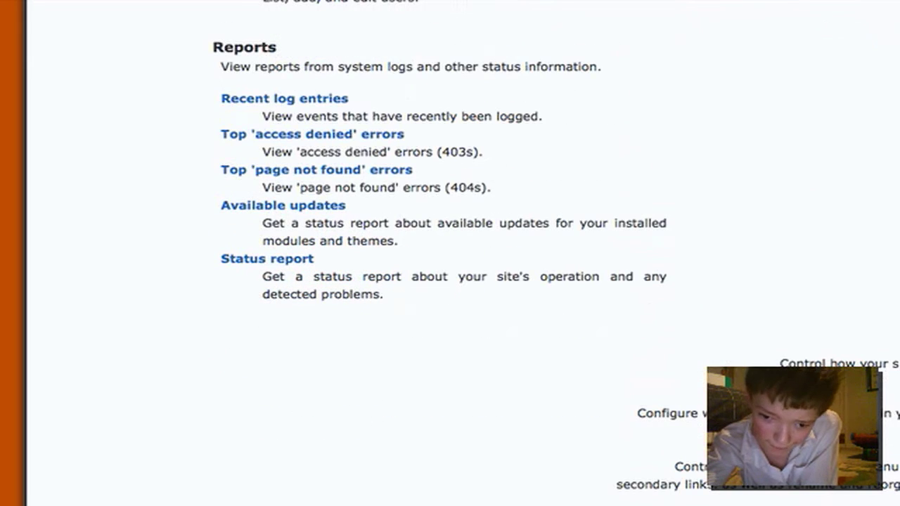
pyautogui.scroll(8, 450, 253)
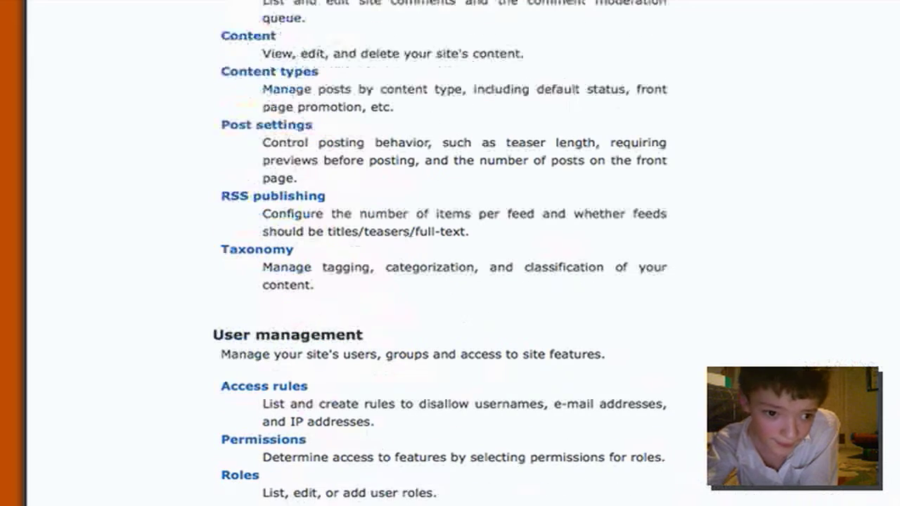
pyautogui.scroll(-3, 450, 253)
pyautogui.scroll(-10, 450, 253)
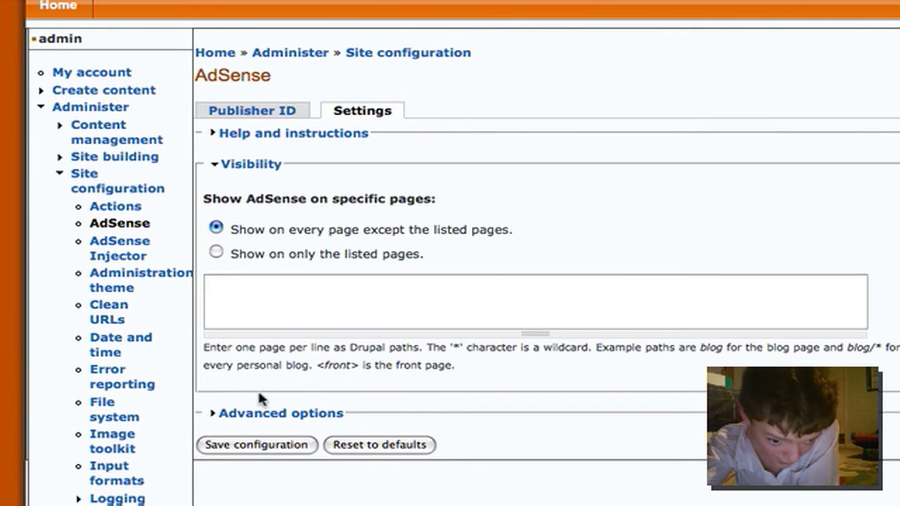
# Clear the placeholder text in the AdSense module's advanced options and save the configuration
pyautogui.click(263, 413)
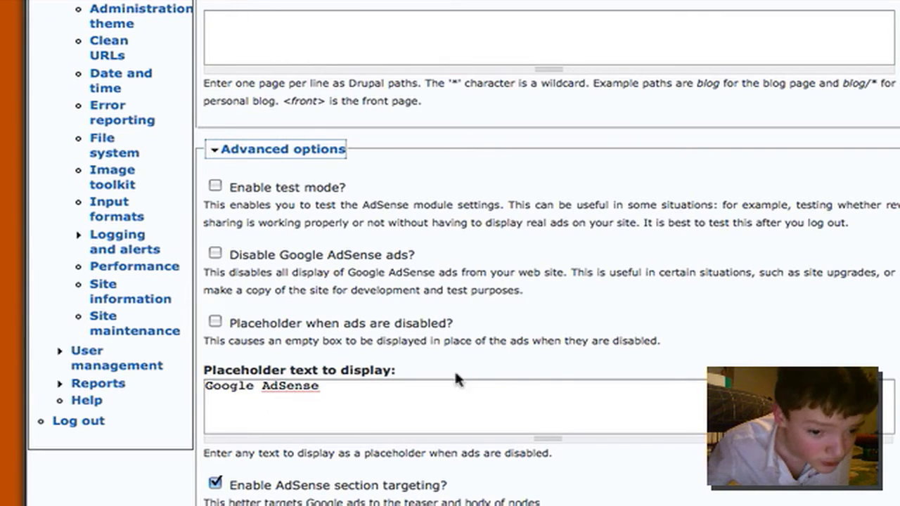
pyautogui.moveTo(527, 401); pyautogui.dragTo(429, 361)
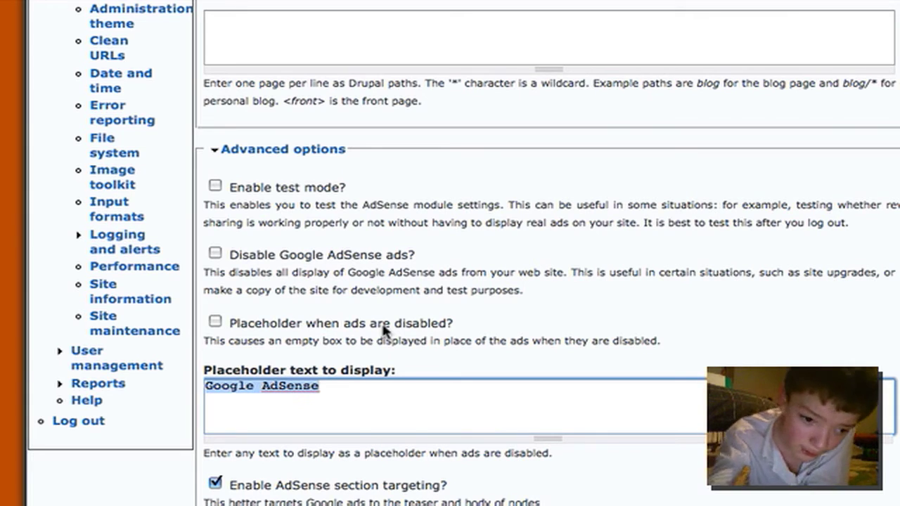
pyautogui.press('BackSpace')
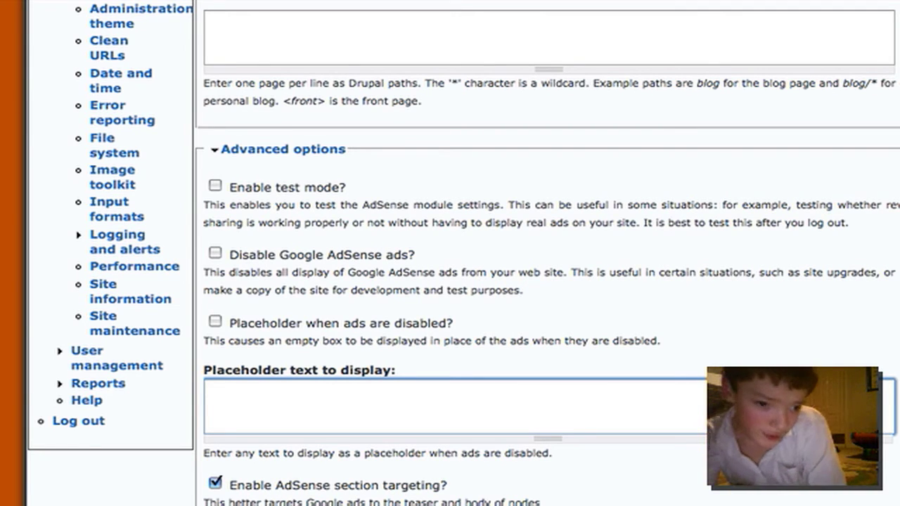
pyautogui.scroll(1, 385, 331)
pyautogui.scroll(10, 385, 330)
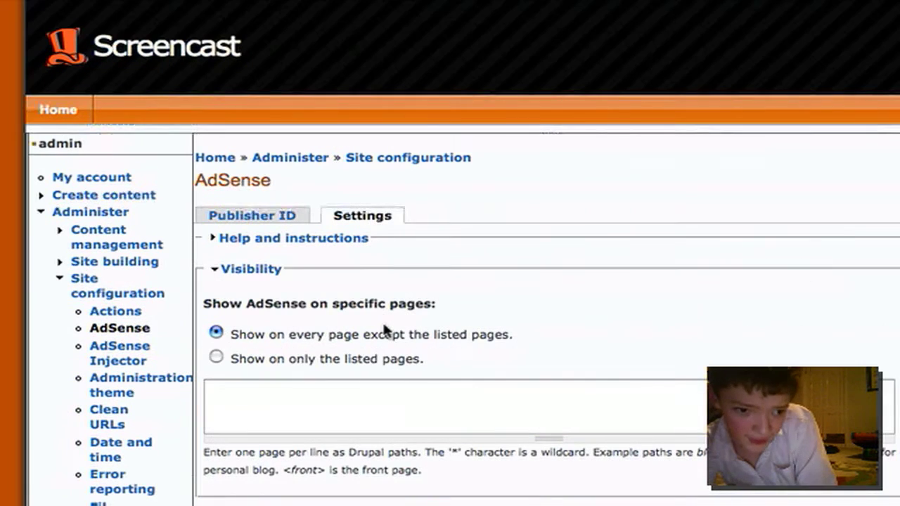
pyautogui.scroll(-10, 253, 274)
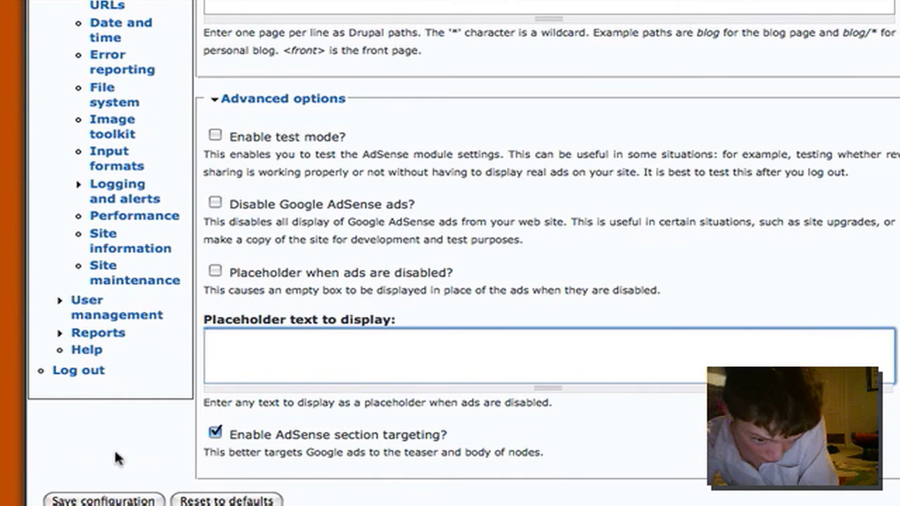
pyautogui.click(116, 499)
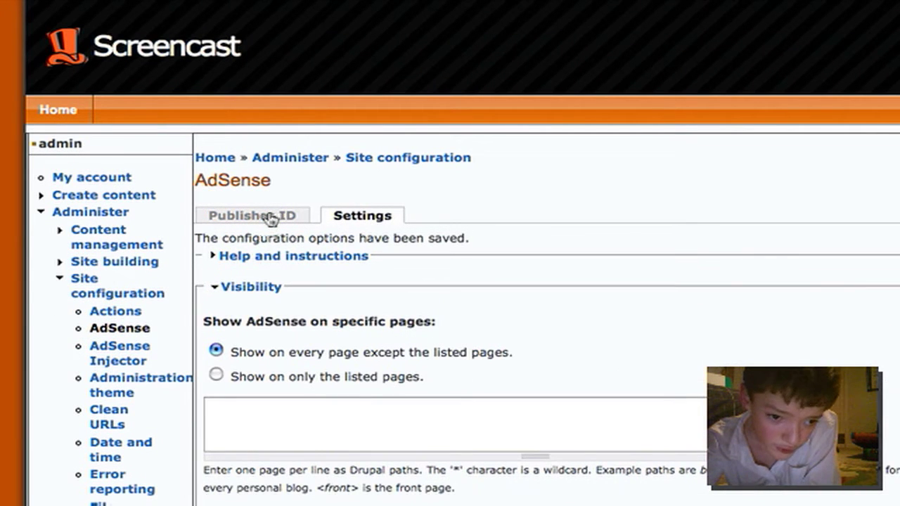
# View the Publisher ID page, then set the minimum node body word count to 200 in the AdSense Injector settings
pyautogui.click(271, 216)
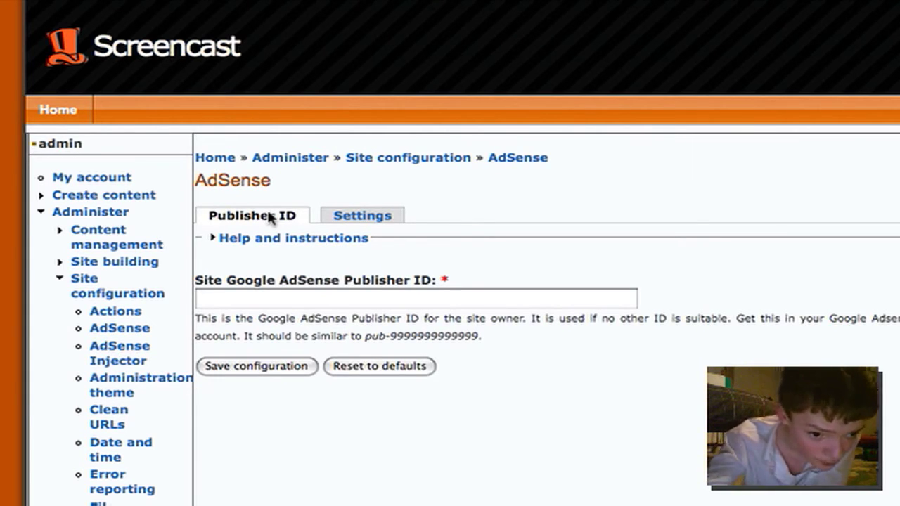
pyautogui.click(125, 371)
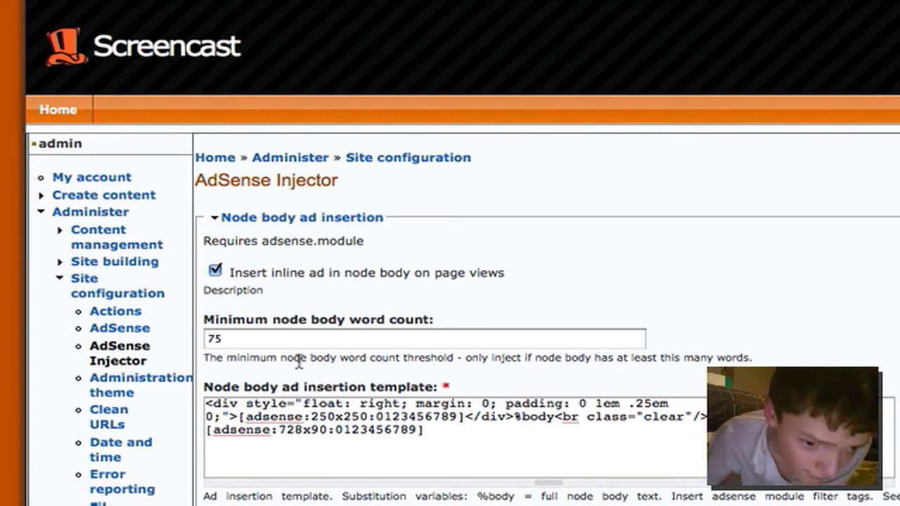
pyautogui.click(350, 334)
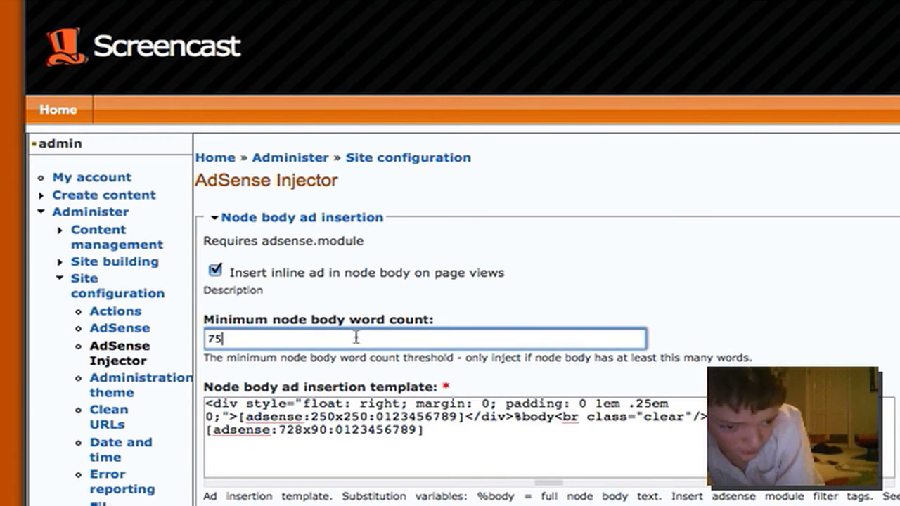
pyautogui.doubleClick(355, 335)
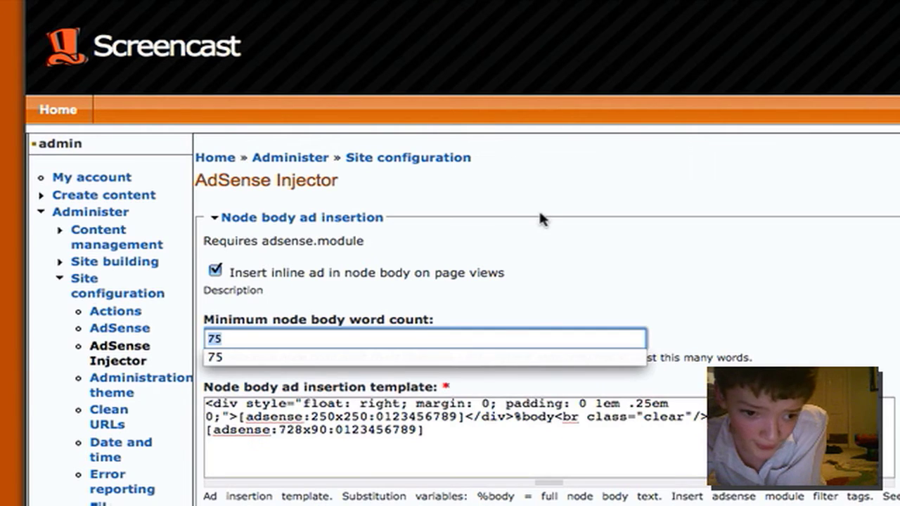
pyautogui.press('Escape')
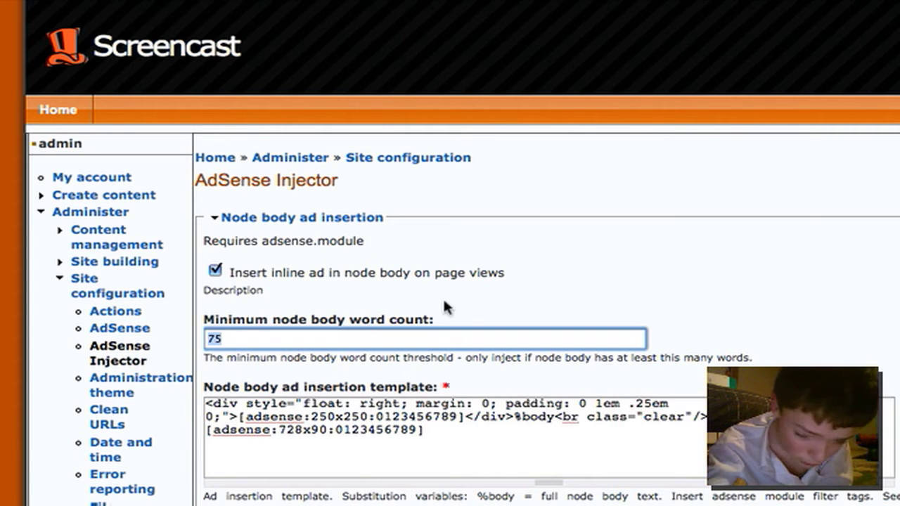
pyautogui.write('2')
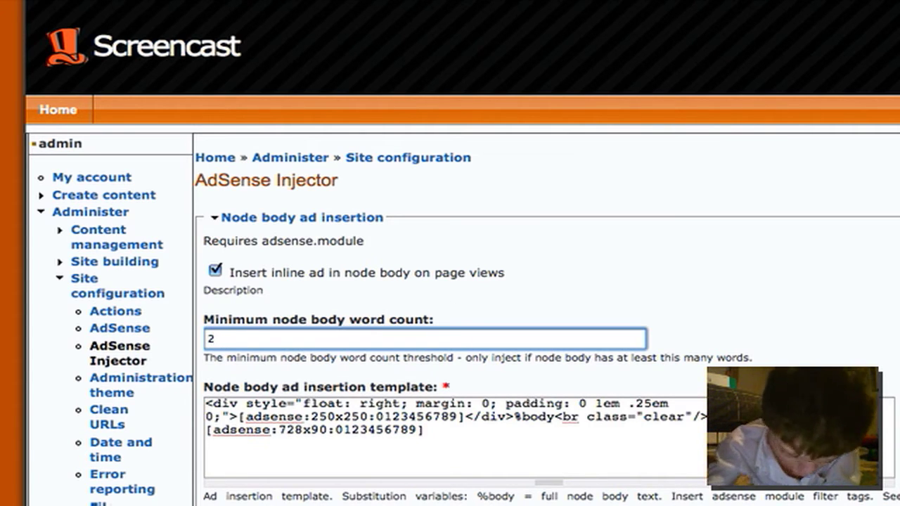
pyautogui.write('000')
pyautogui.press('BackSpace')
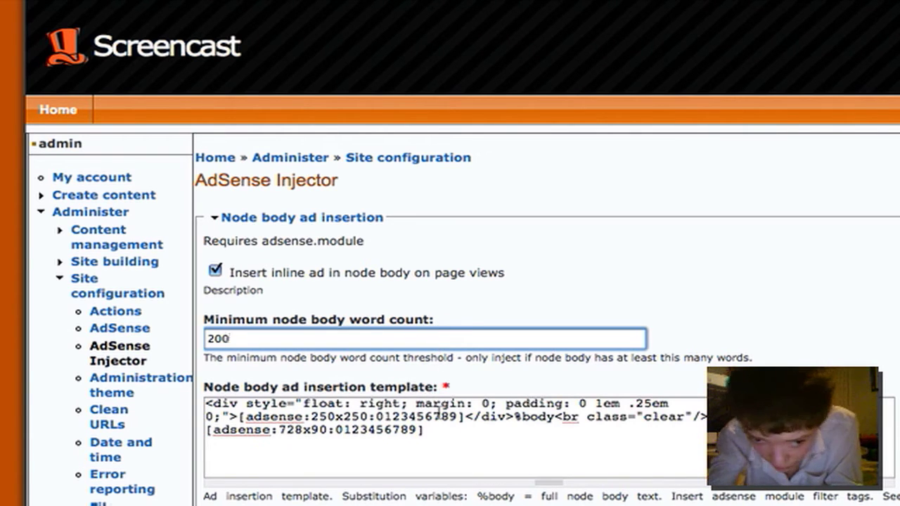
# Examine the AdSense Injector's node body template, node list ad insertion and content type settings
pyautogui.moveTo(442, 435); pyautogui.dragTo(305, 355)
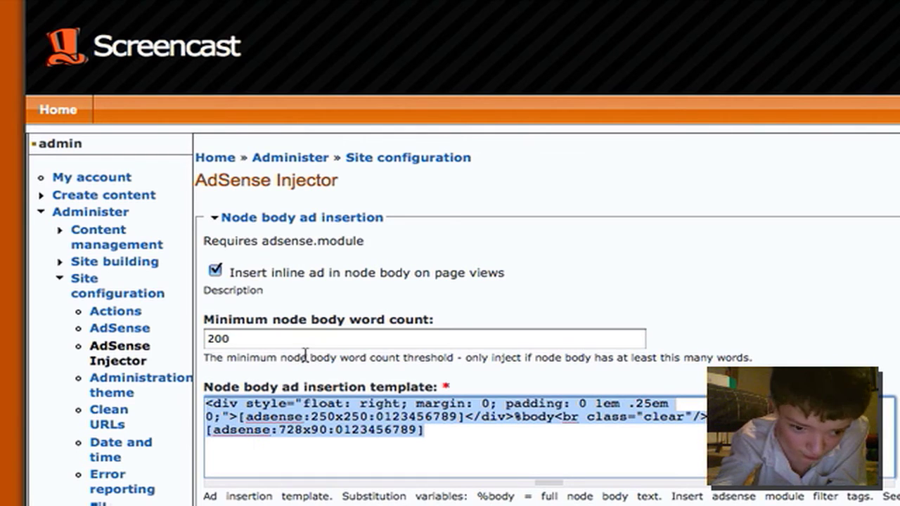
pyautogui.click(200, 464)
pyautogui.scroll(-10, 200, 464)
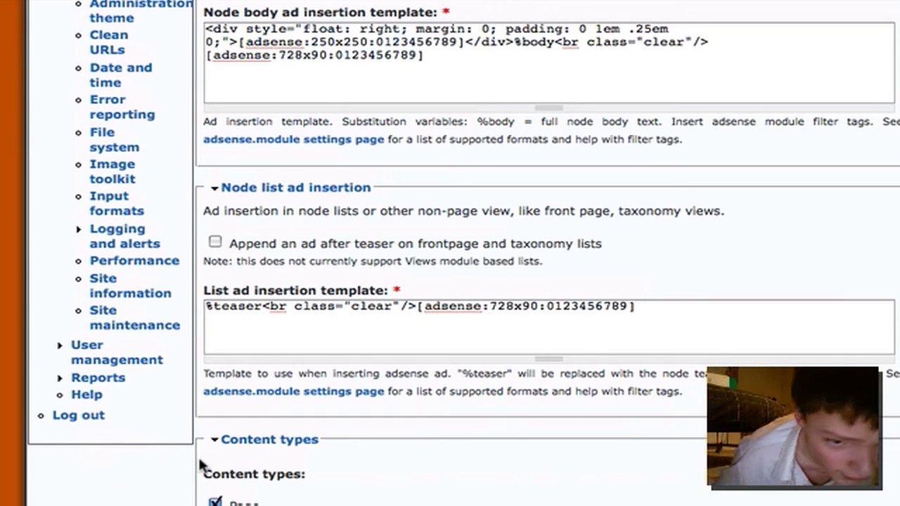
pyautogui.scroll(-3, 201, 464)
pyautogui.scroll(1, 201, 464)
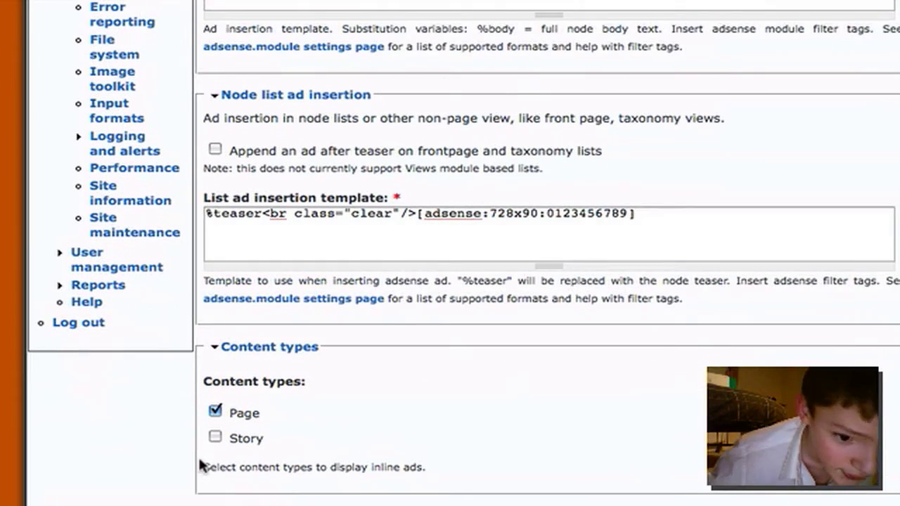
pyautogui.scroll(-1, 201, 464)
pyautogui.scroll(3, 201, 464)
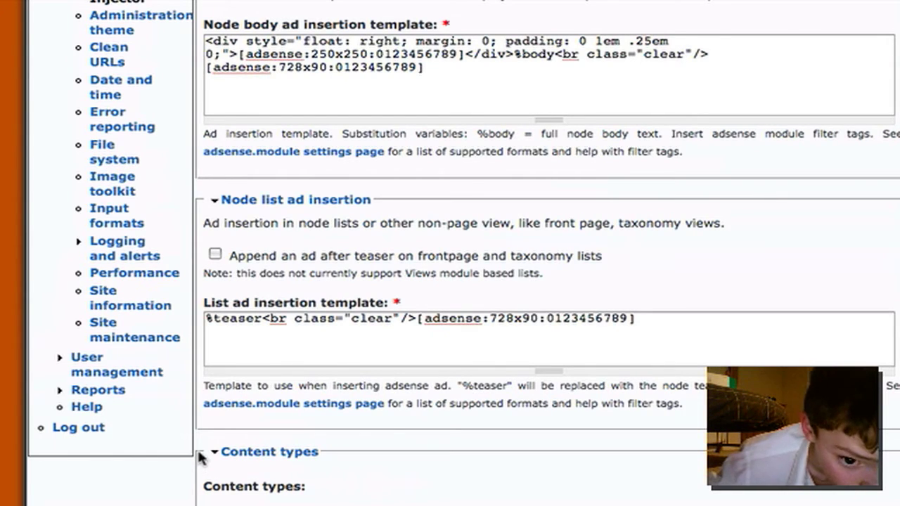
pyautogui.scroll(-1, 202, 457)
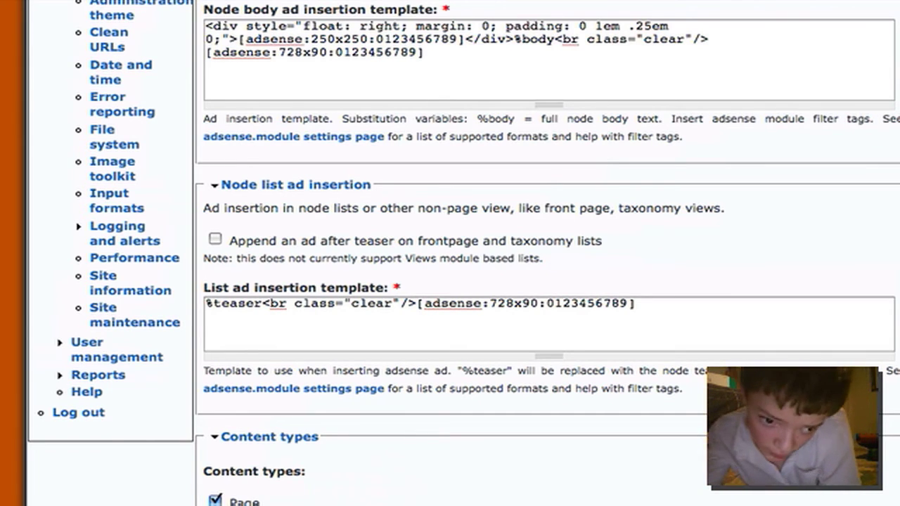
# Save the AdSense Injector configuration and copy the whole node body ad insertion template
pyautogui.rightClick(281, 289)
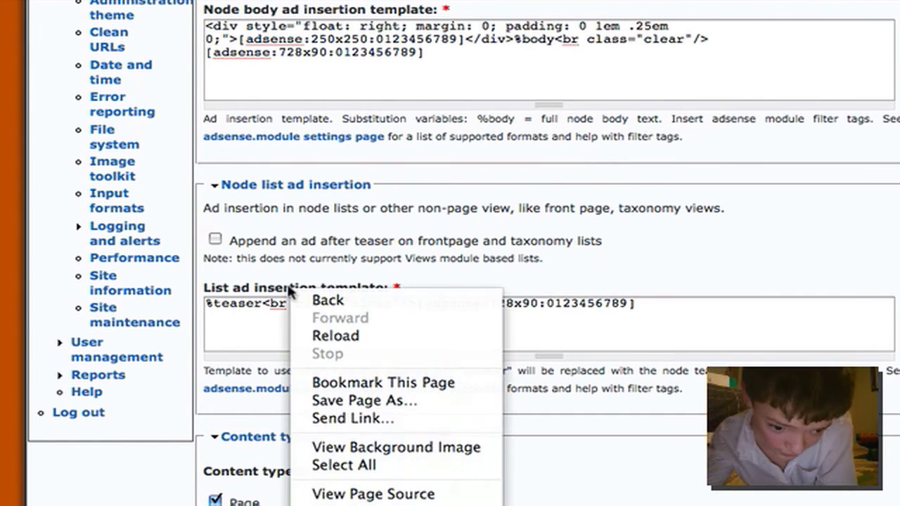
pyautogui.click(261, 298)
pyautogui.press('super+r')
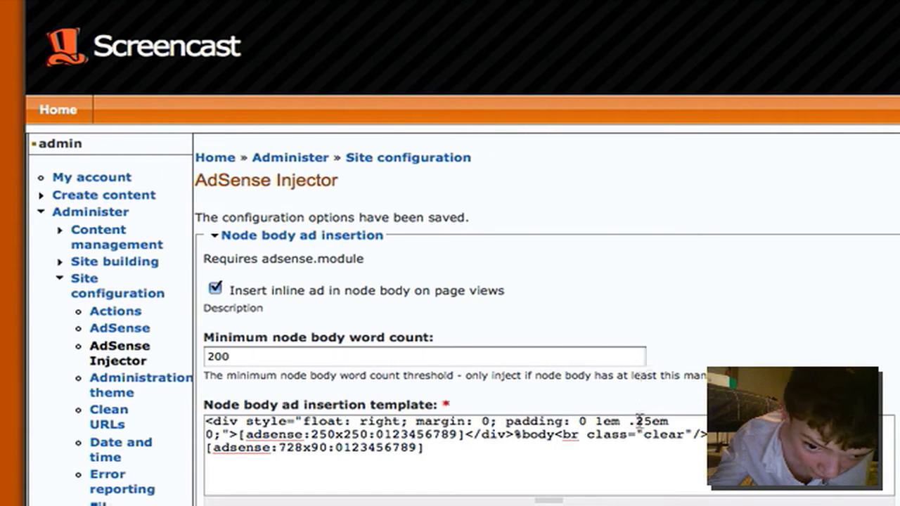
pyautogui.press('super+a')
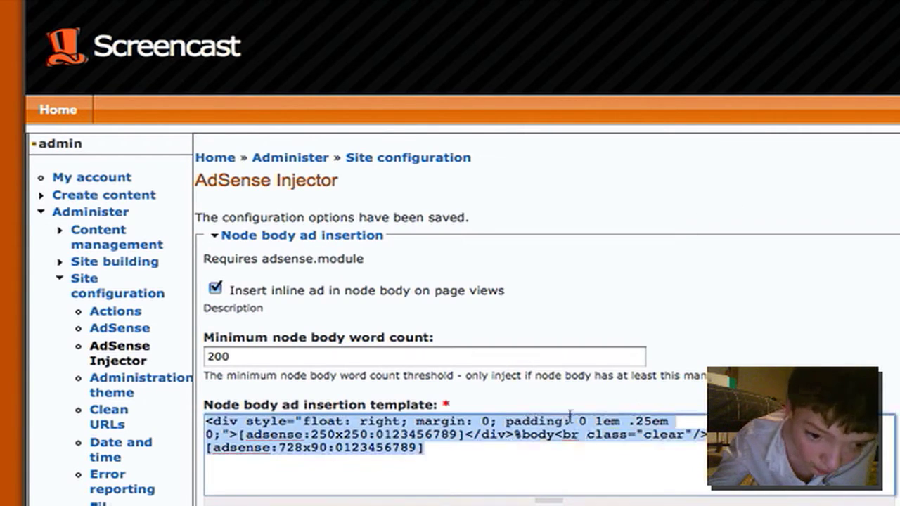
pyautogui.rightClick(528, 436)
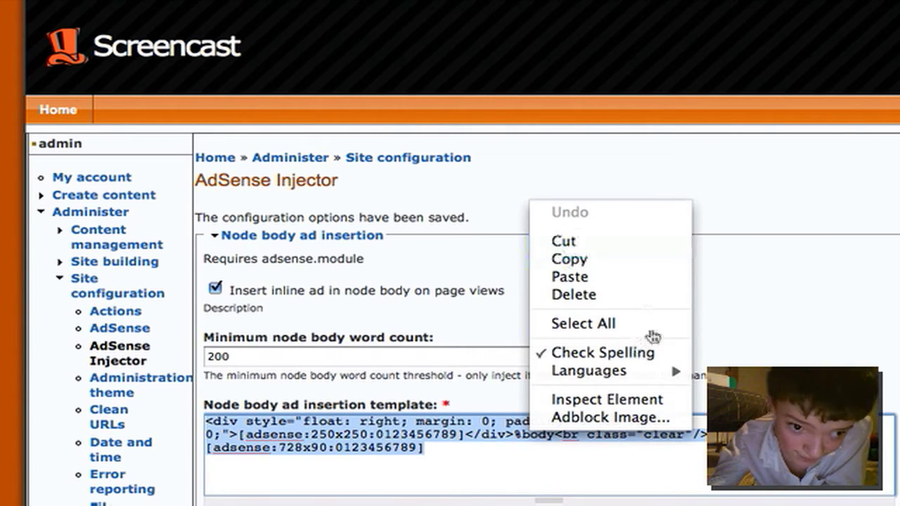
pyautogui.click(660, 266)
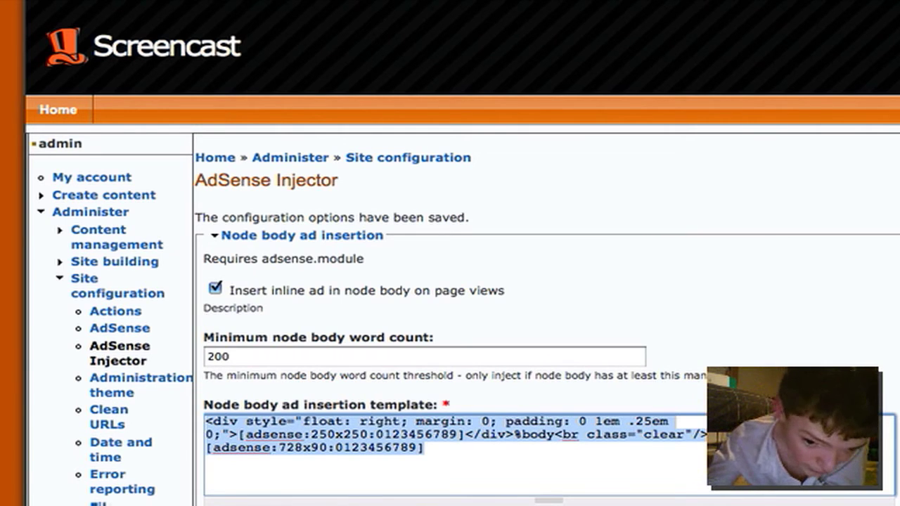
# Switch to the Coda code editor and open the drupal folder inside www among the local files
pyautogui.hotkey('ctrl', 'Right')
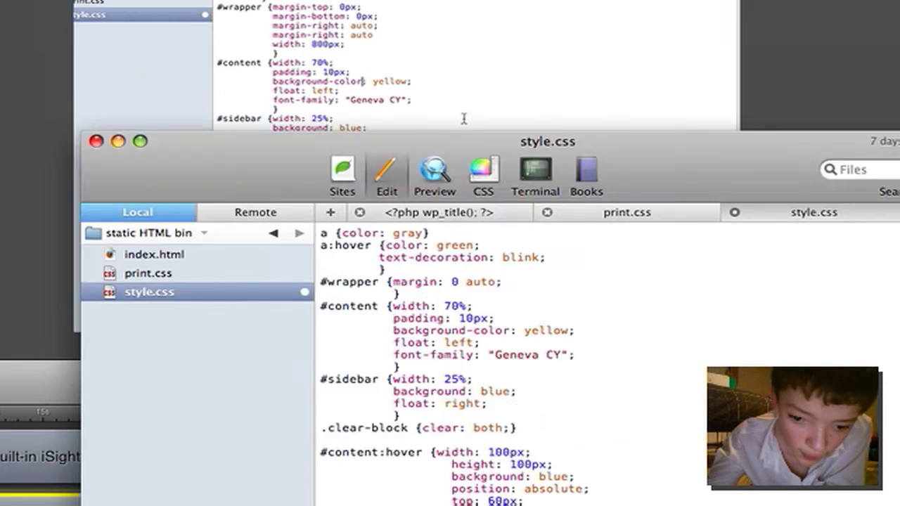
pyautogui.click(463, 118)
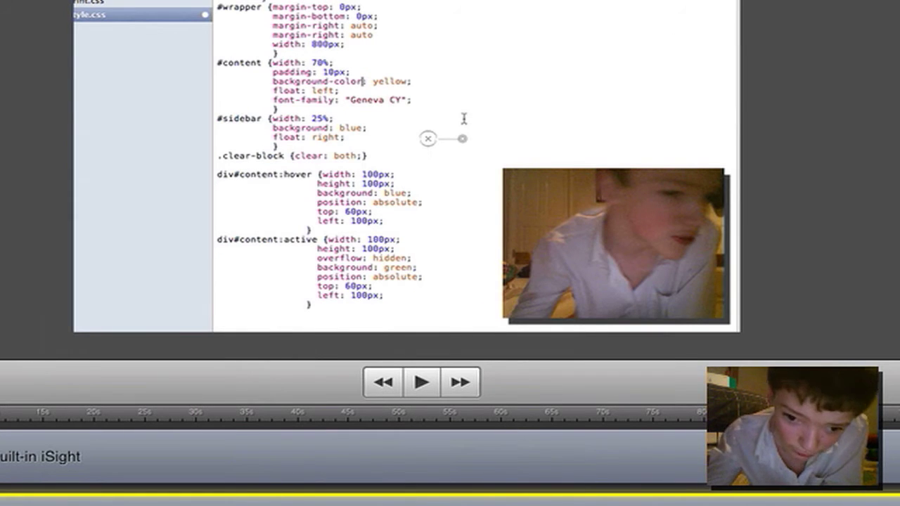
pyautogui.hotkey('ctrl', 'Right')
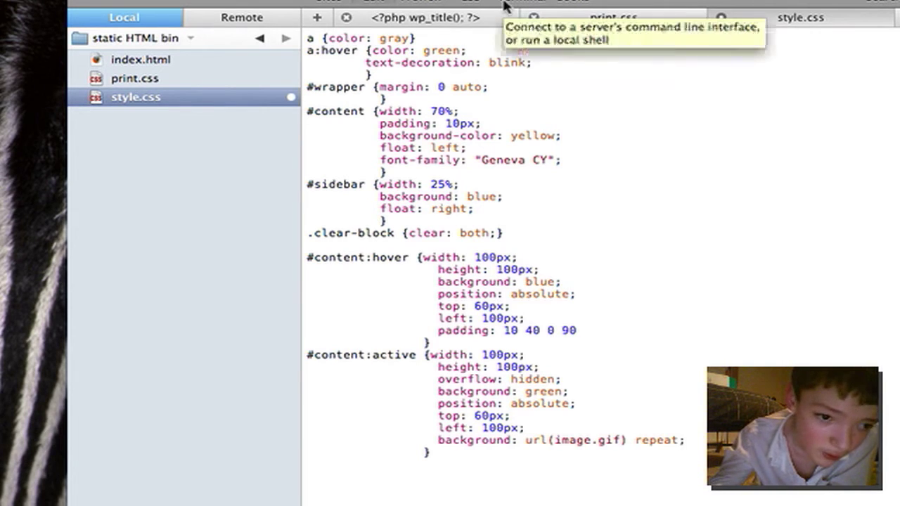
pyautogui.click(196, 38)
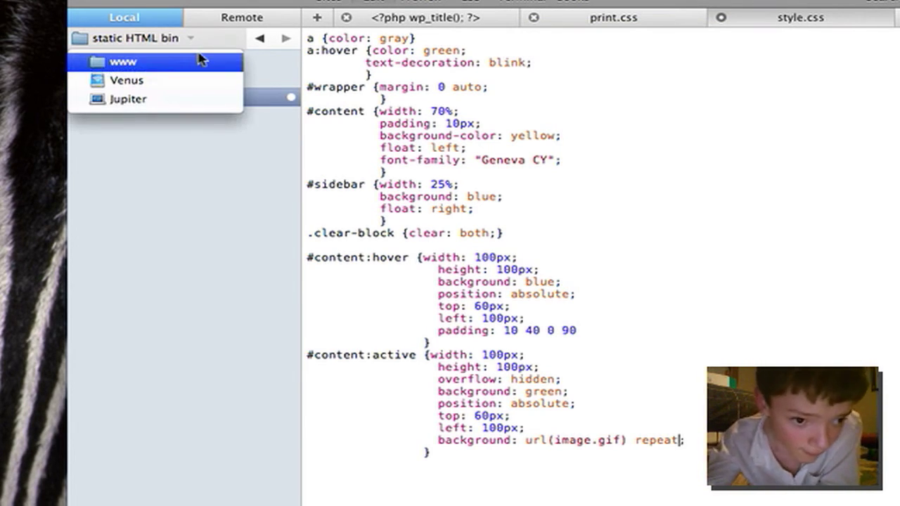
pyautogui.click(199, 59)
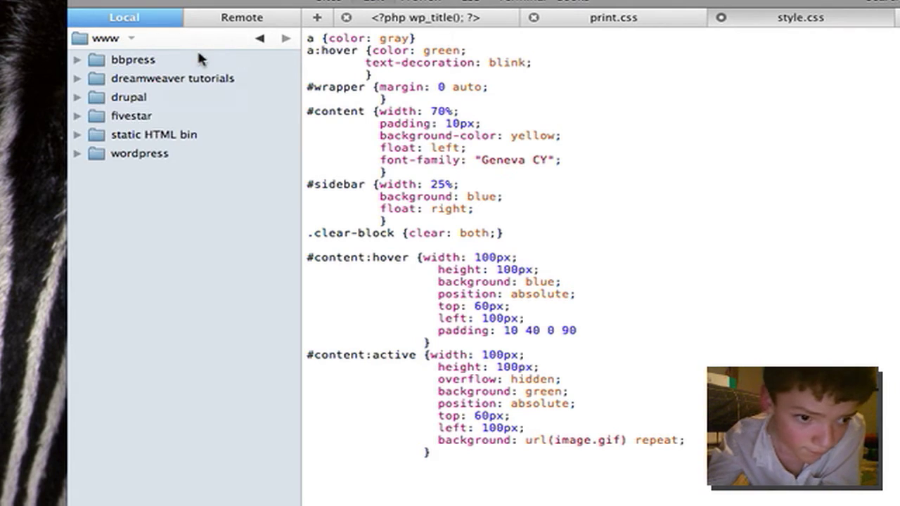
pyautogui.click(187, 102)
pyautogui.doubleClick(187, 104)
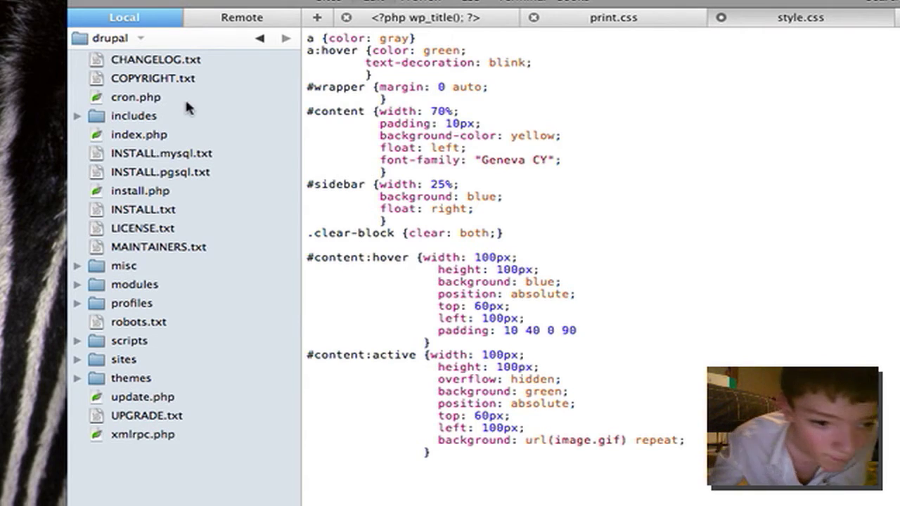
# Go through the sites, all and themes folders to the admire-orange theme folder
pyautogui.doubleClick(111, 364)
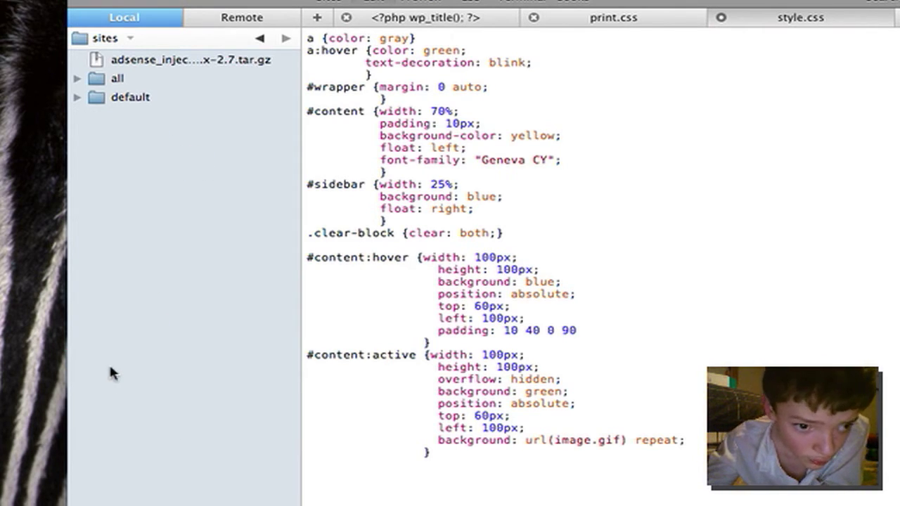
pyautogui.click(202, 80)
pyautogui.doubleClick(206, 90)
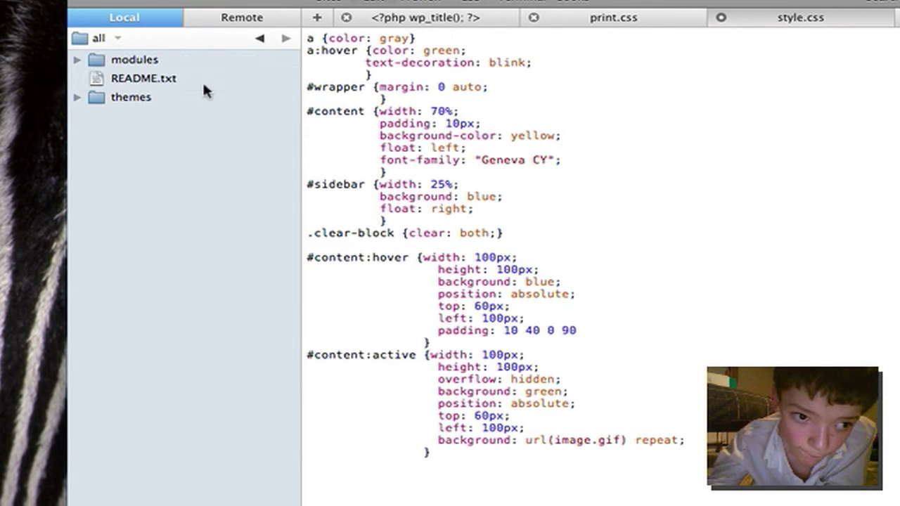
pyautogui.doubleClick(189, 100)
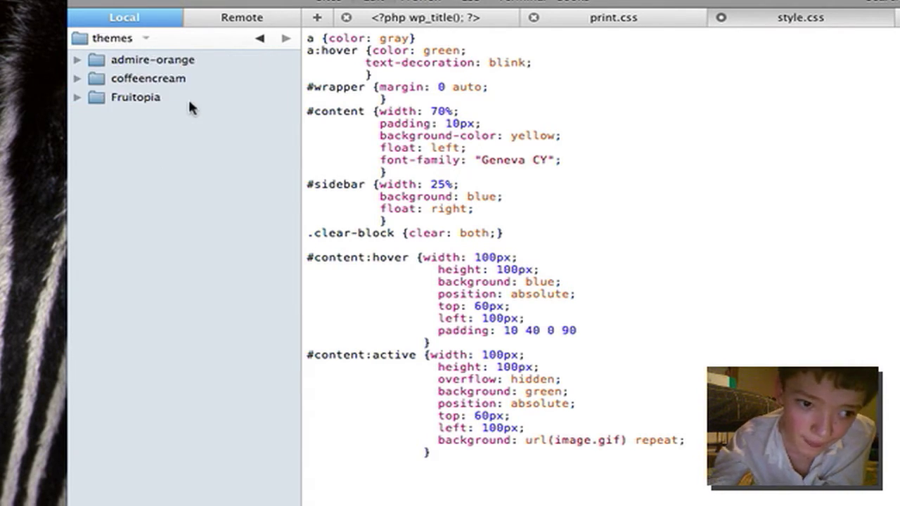
pyautogui.click(194, 56)
pyautogui.doubleClick(194, 59)
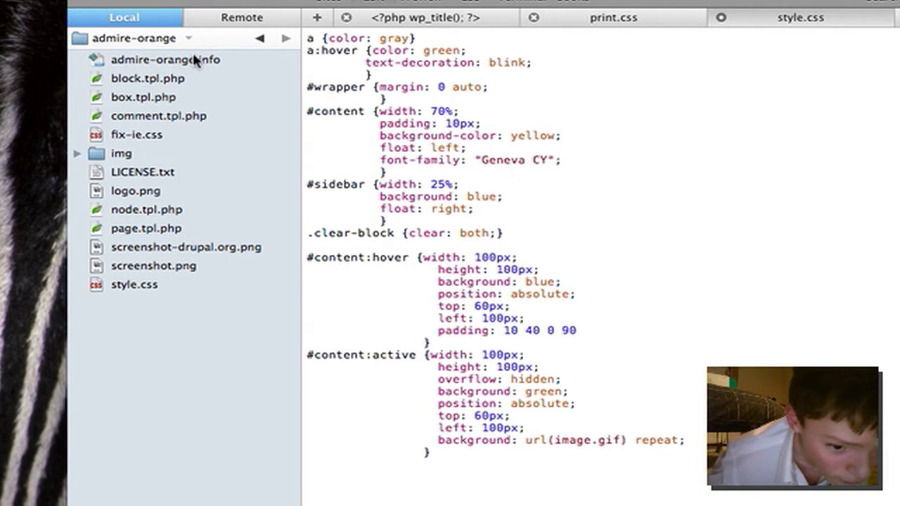
# Open node.tpl.php for editing and place the cursor after the last closing PHP tag
pyautogui.click(133, 216)
pyautogui.doubleClick(134, 219)
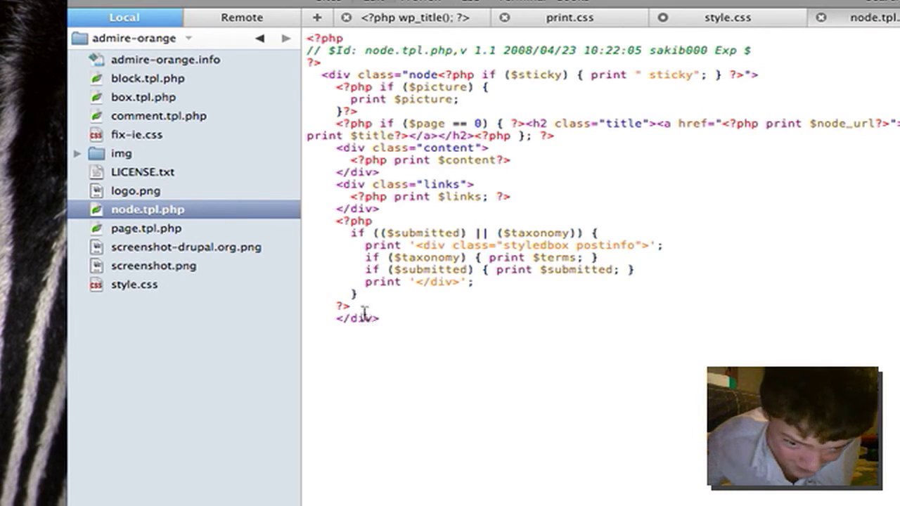
pyautogui.click(364, 307)
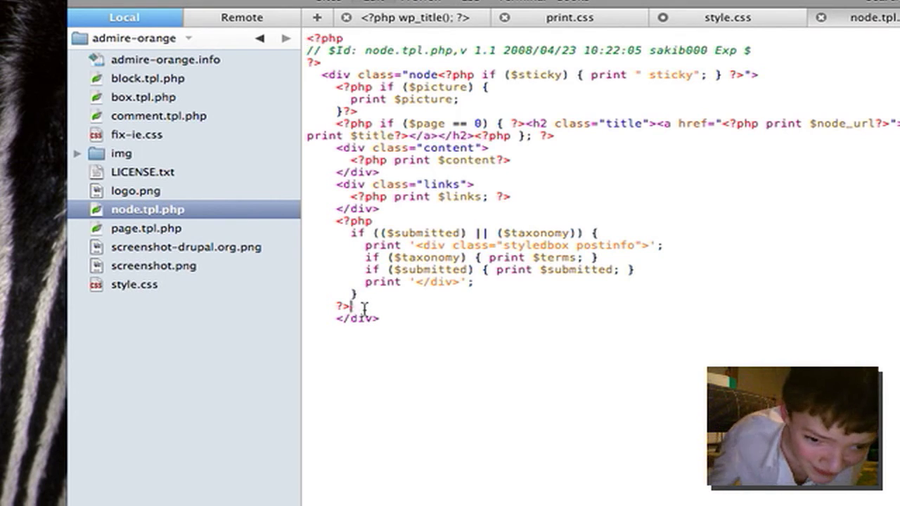
# Paste the copied ad insertion template on a new line after the last closing PHP tag in node.tpl.php and save the file
pyautogui.press('Return')
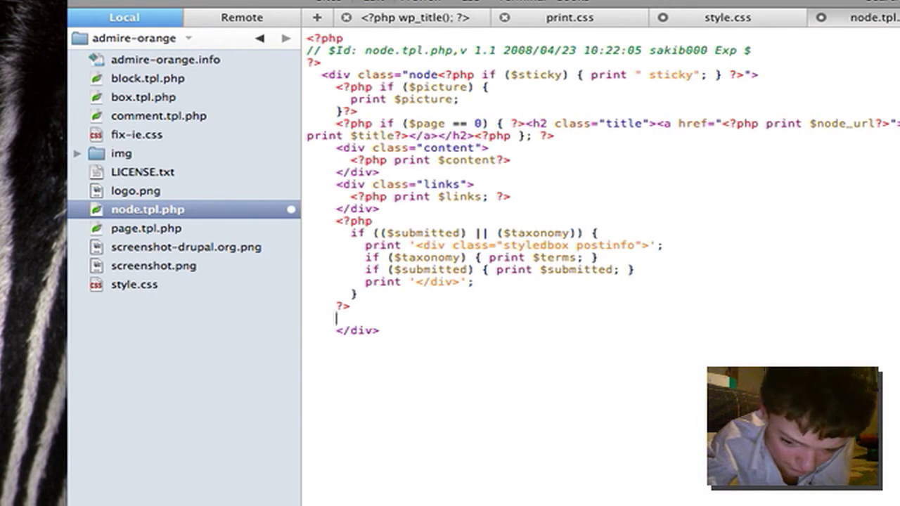
pyautogui.press('super+v')
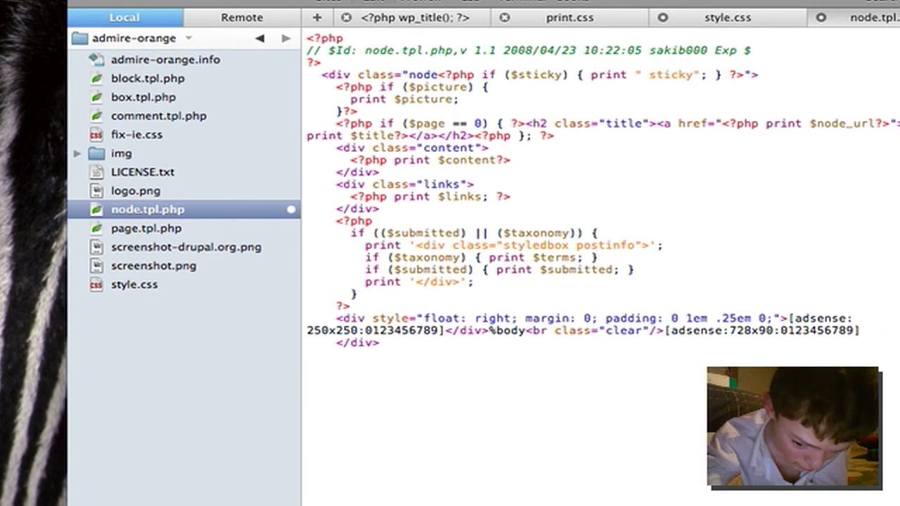
pyautogui.press('super+s')
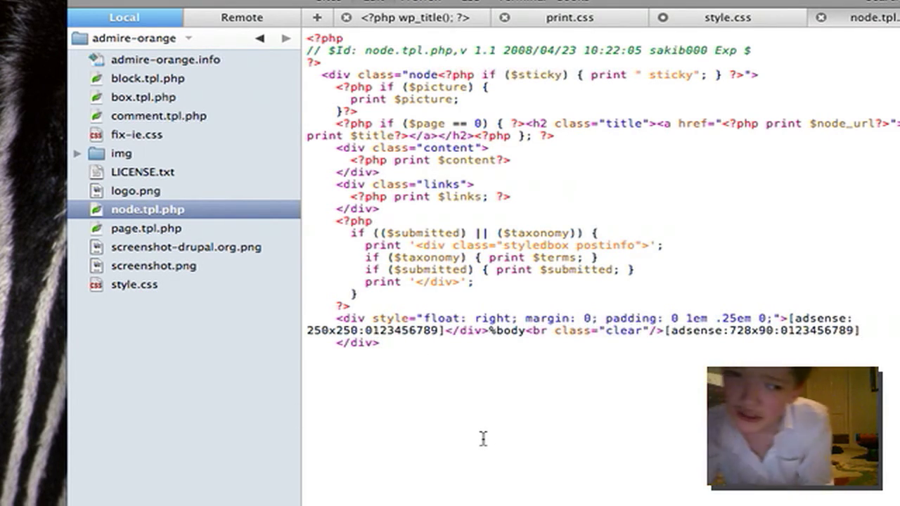
pyautogui.press('Down')
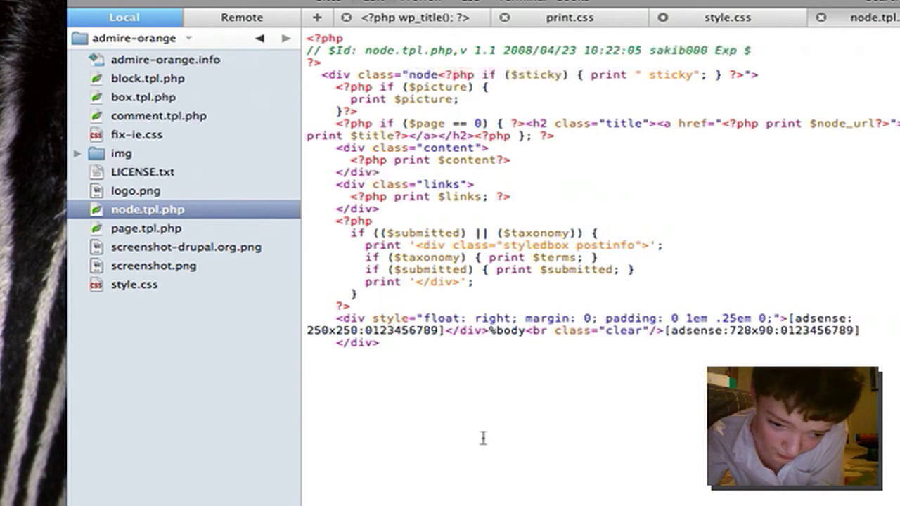
# Duplicate node.tpl.php in the admire-orange theme folder and open the copy
pyautogui.moveTo(483, 437); pyautogui.dragTo(481, 33)
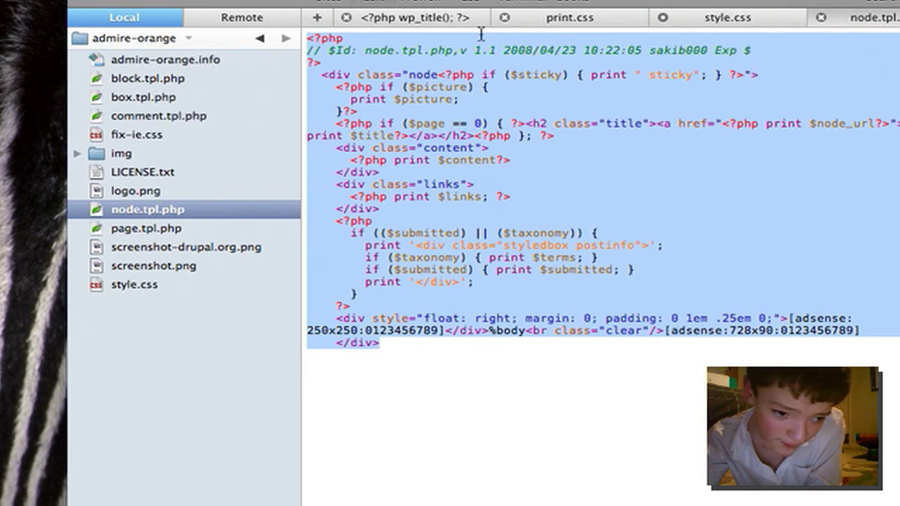
pyautogui.rightClick(224, 215)
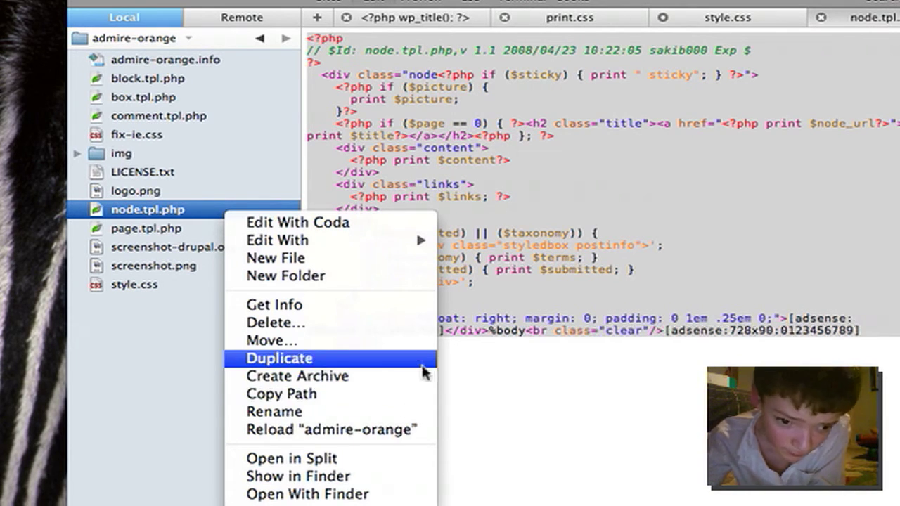
pyautogui.click(424, 370)
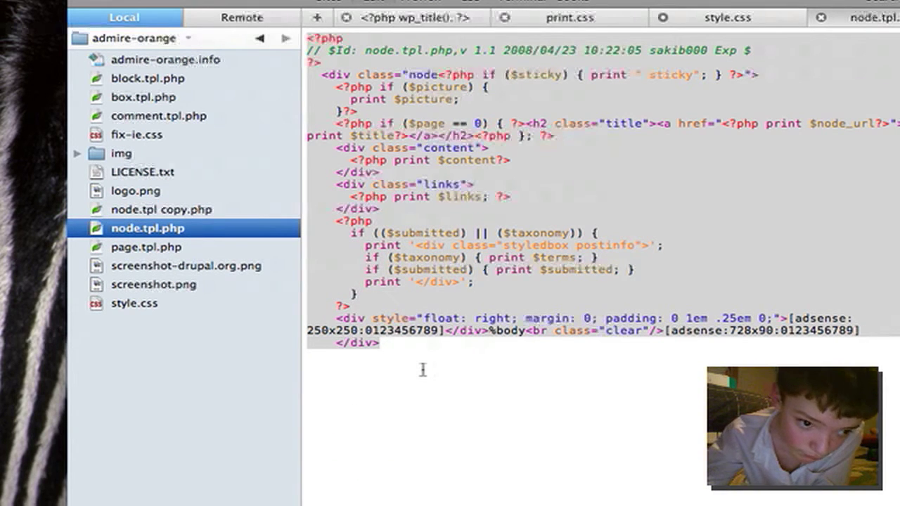
pyautogui.click(260, 196)
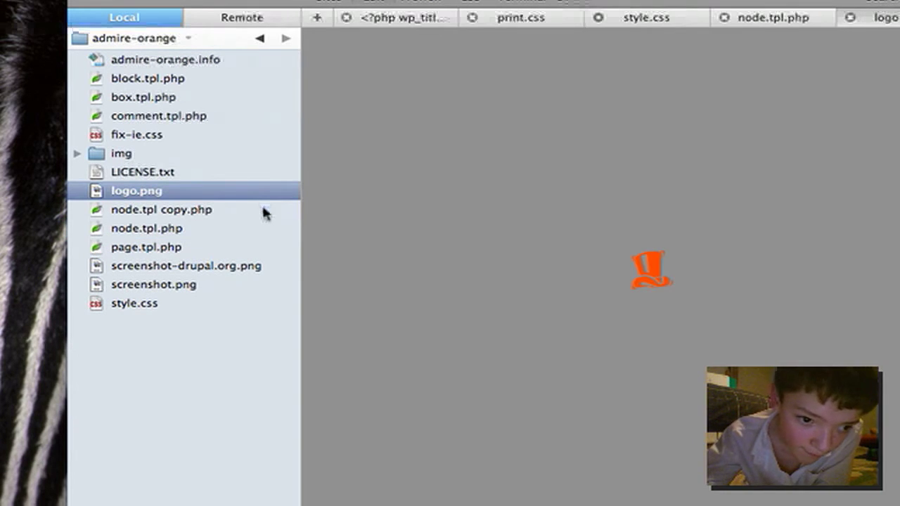
pyautogui.click(264, 212)
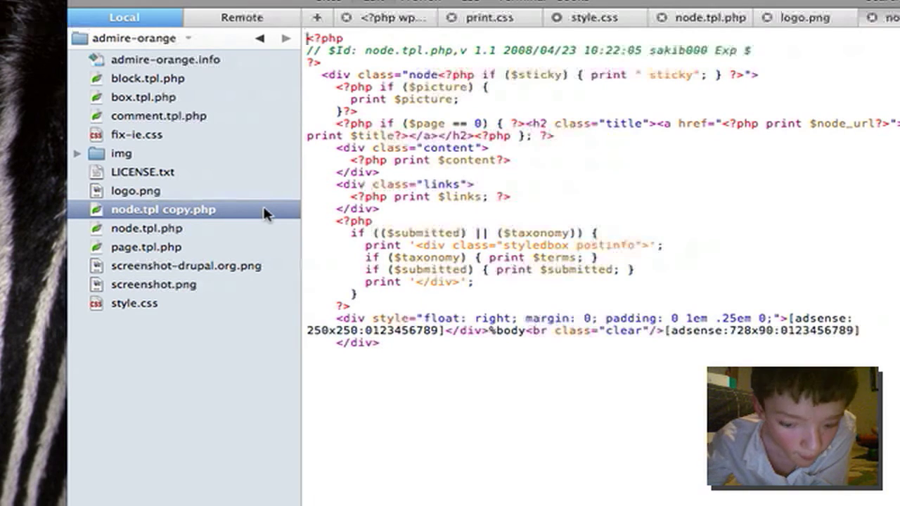
# Rename the duplicated template file to node-story.tpl.php
pyautogui.press('Return')
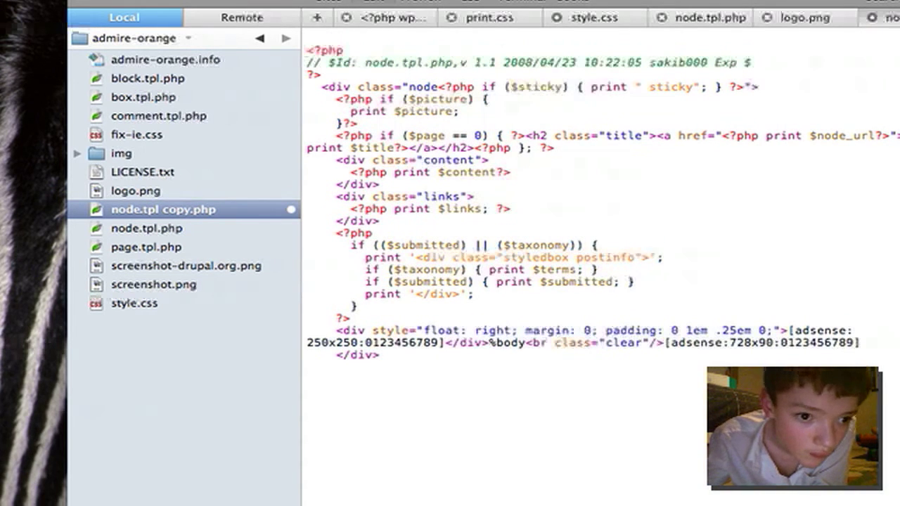
pyautogui.click(114, 215)
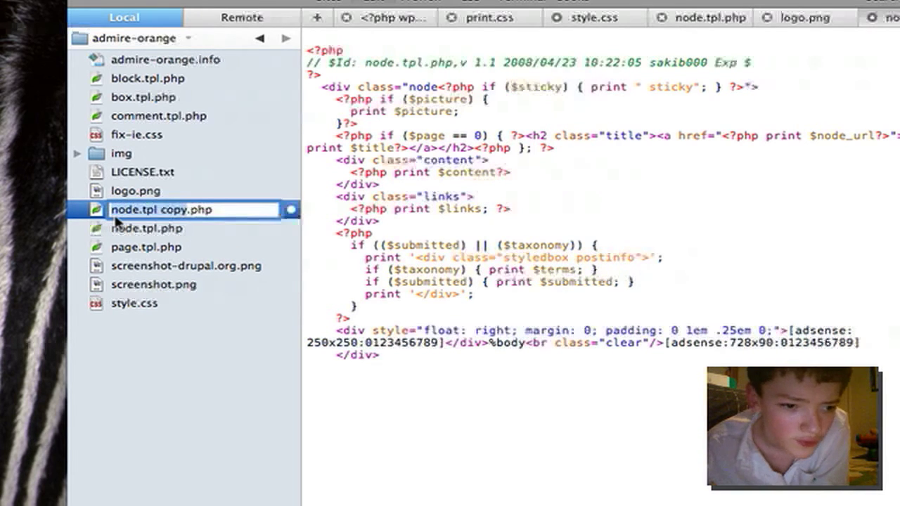
pyautogui.press('Right')
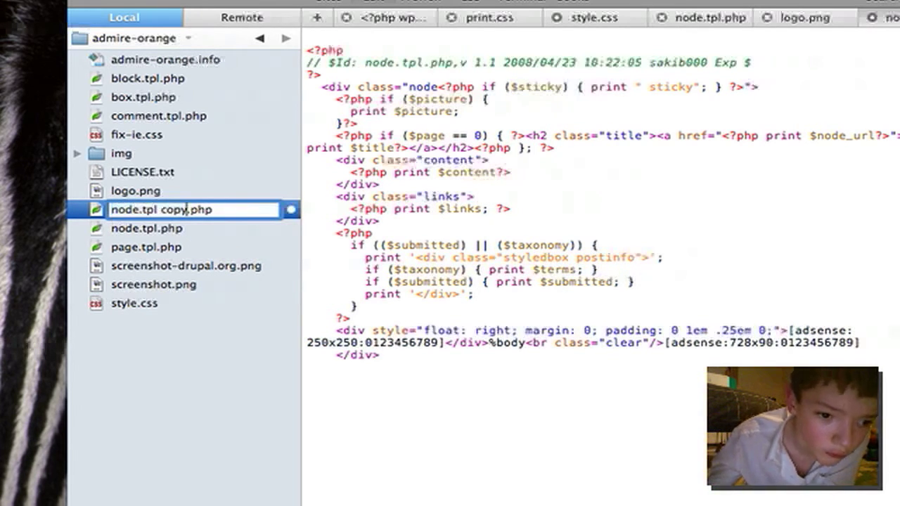
pyautogui.press('BackSpace')
pyautogui.press('BackSpace')
pyautogui.press('BackSpace')
pyautogui.press('BackSpace')
pyautogui.press('BackSpace')
pyautogui.press('Left')
pyautogui.press('Left')
pyautogui.press('Left')
pyautogui.press('Left')
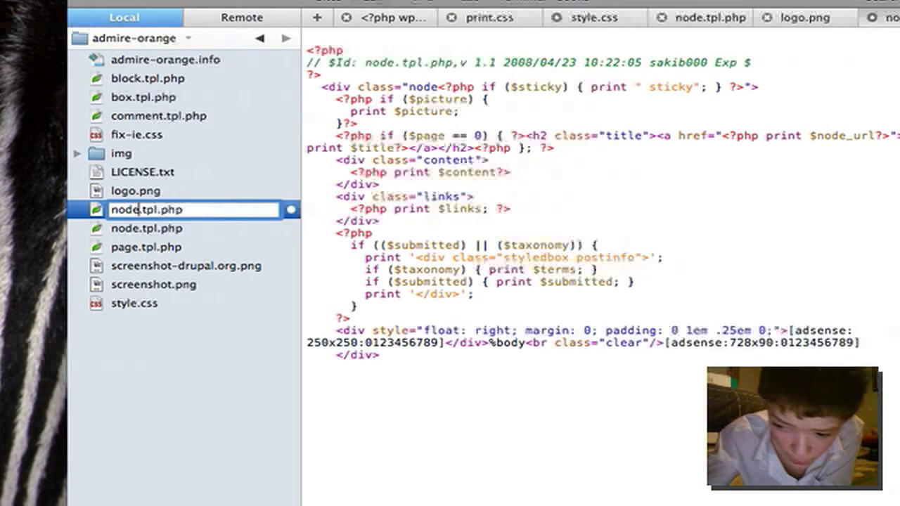
pyautogui.write('-')
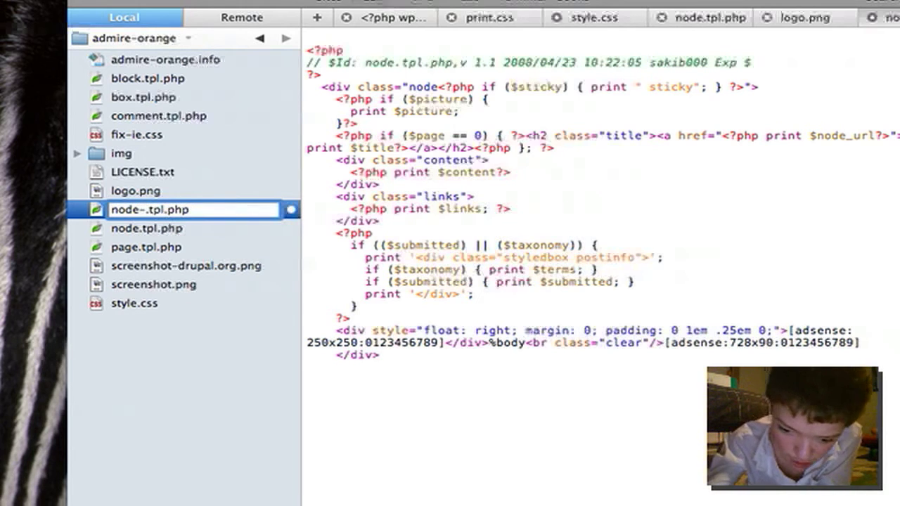
pyautogui.write('s')
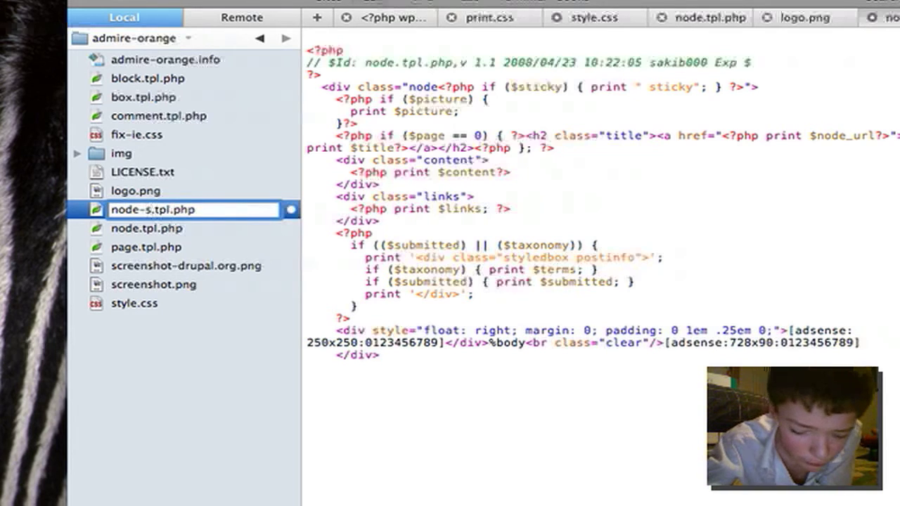
pyautogui.write('to')
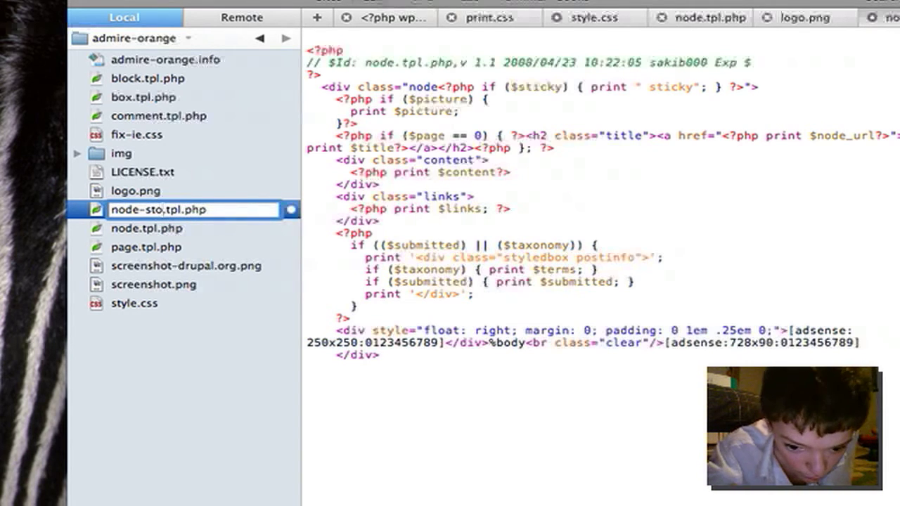
pyautogui.write('ry')
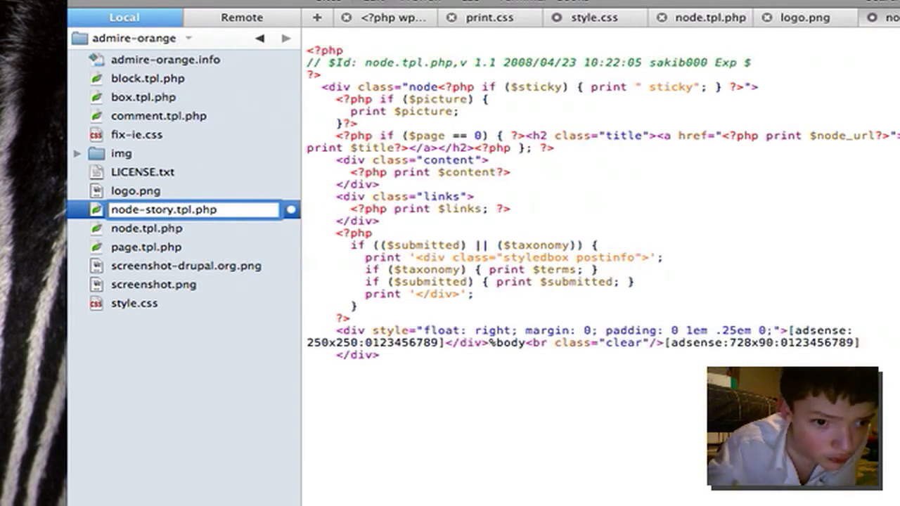
pyautogui.press('Return')
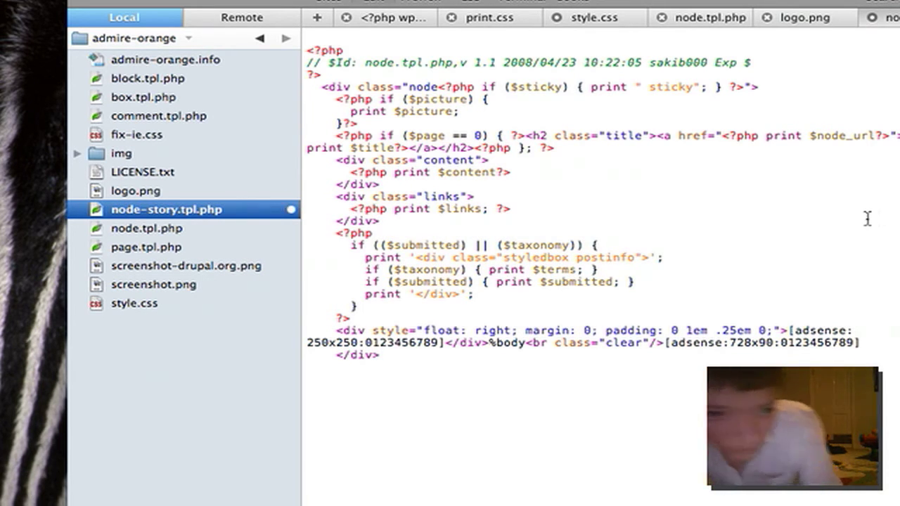
# Add the inline style "color: red" to the h2 title tag in node-story.tpl.php and save the file
pyautogui.click(554, 128)
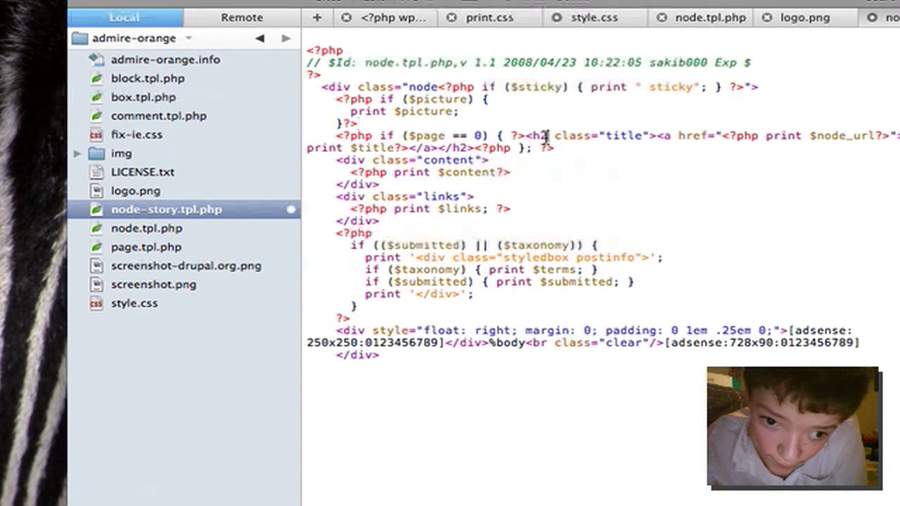
pyautogui.click(545, 135)
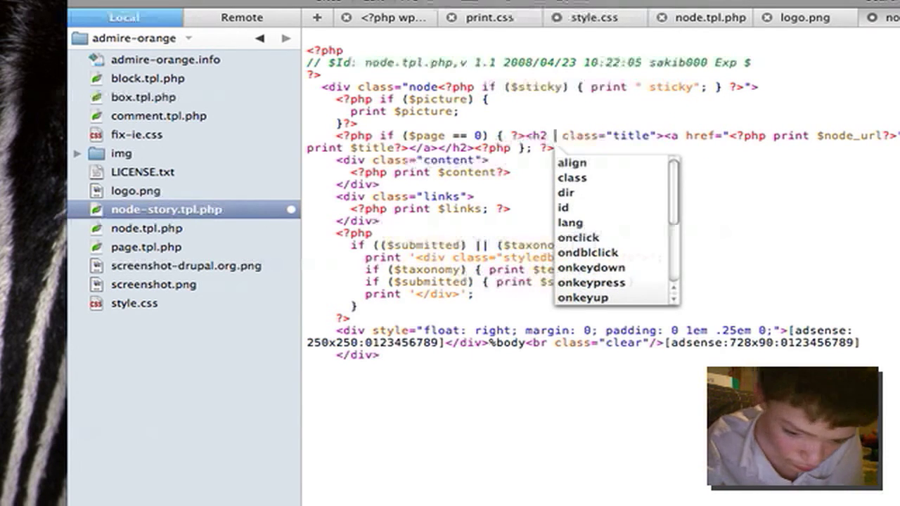
pyautogui.write('s')
pyautogui.press('Return')
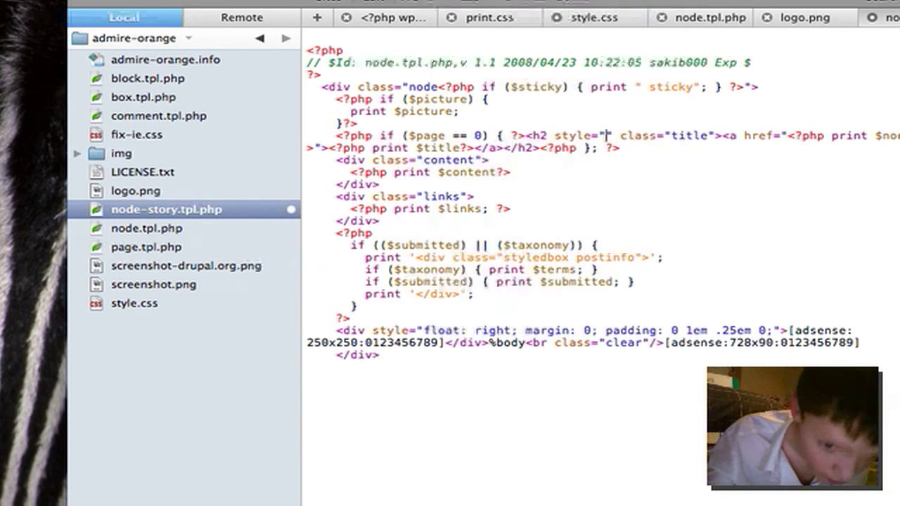
pyautogui.write('c')
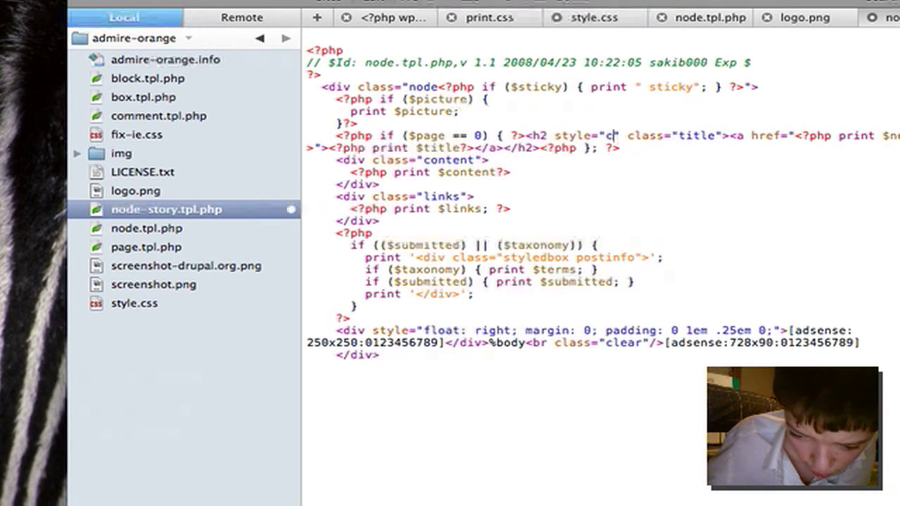
pyautogui.write('olo')
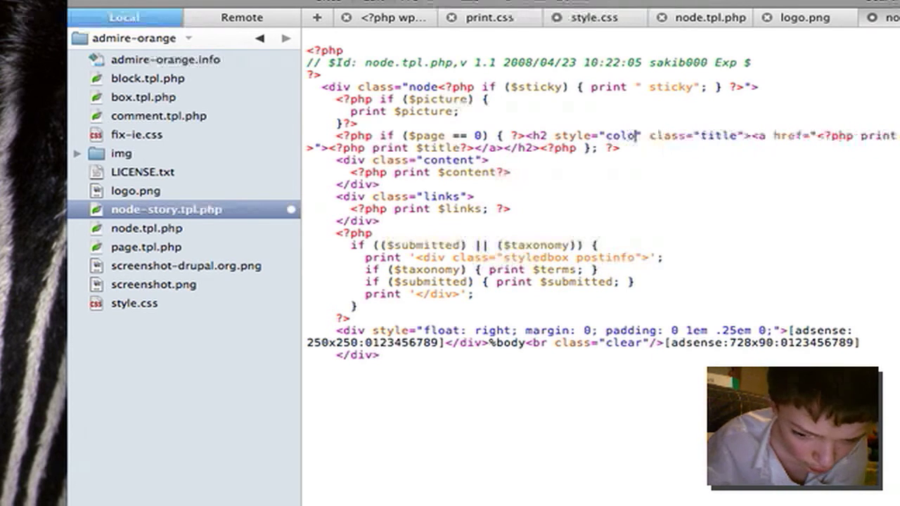
pyautogui.write('r')
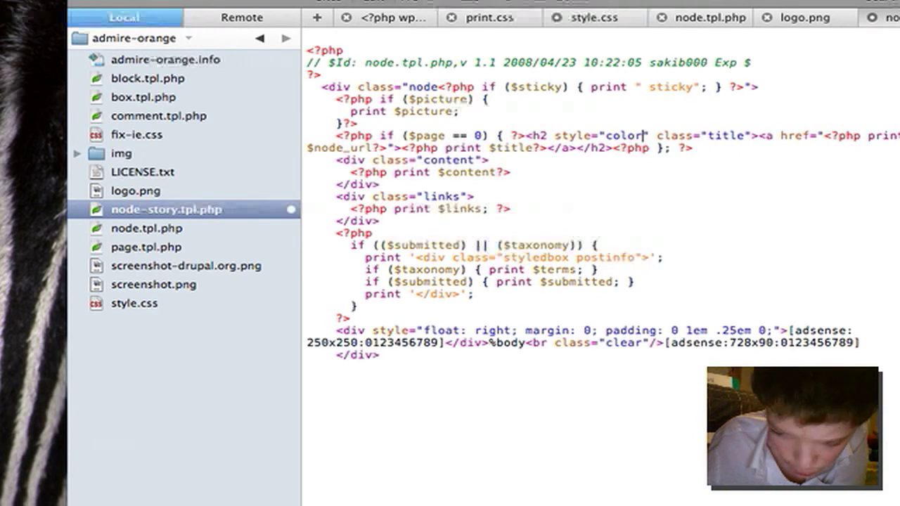
pyautogui.write(': ')
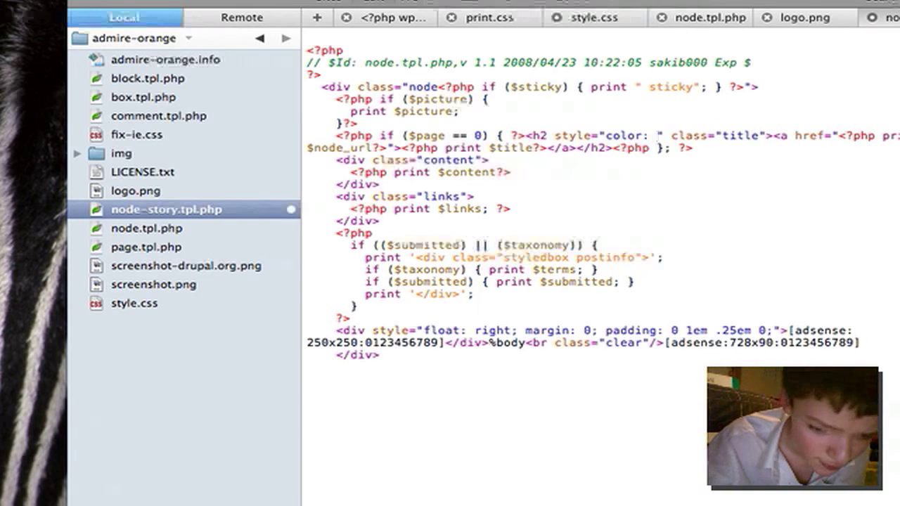
pyautogui.write('red')
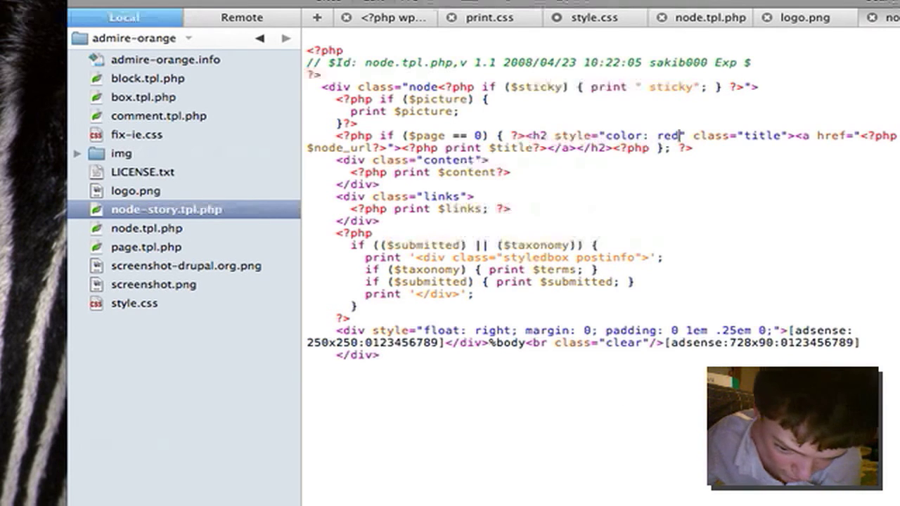
# Switch to the browser, go to the Screencast site's front page and open the AdSense post
pyautogui.hotkey('ctrl', 'Right')
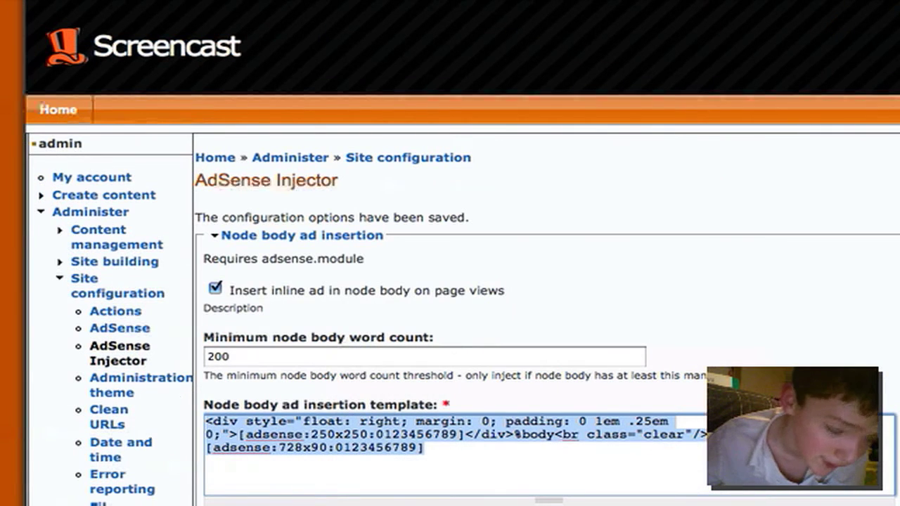
pyautogui.click(111, 39)
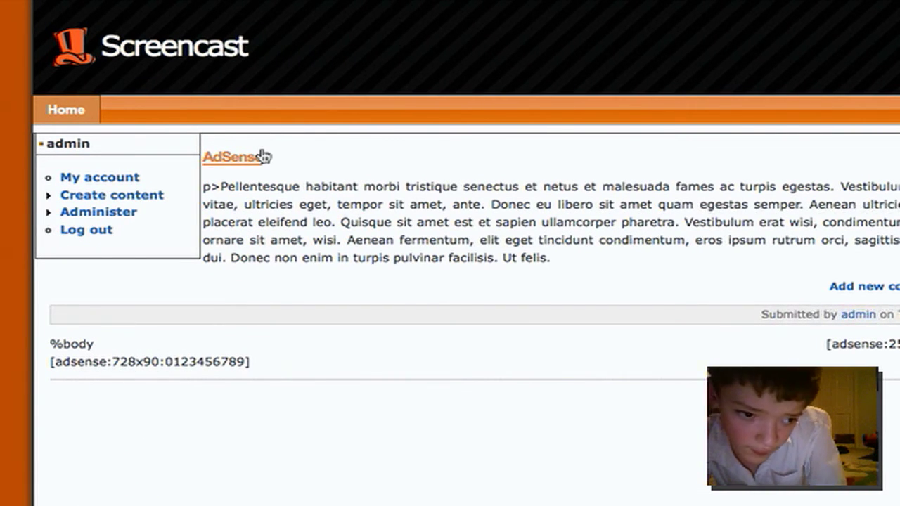
pyautogui.click(262, 156)
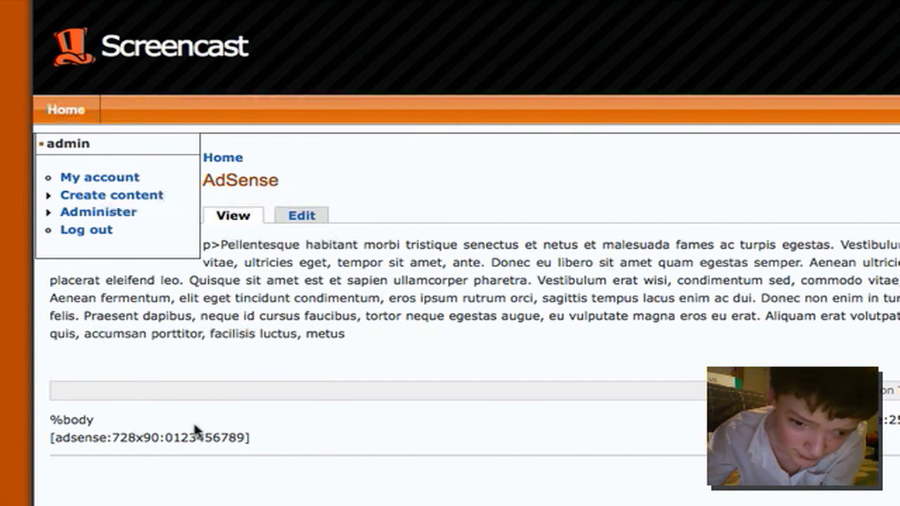
# Highlight the inserted ad template text below the AdSense post's body
pyautogui.tripleClick(261, 435)
pyautogui.click(575, 441)
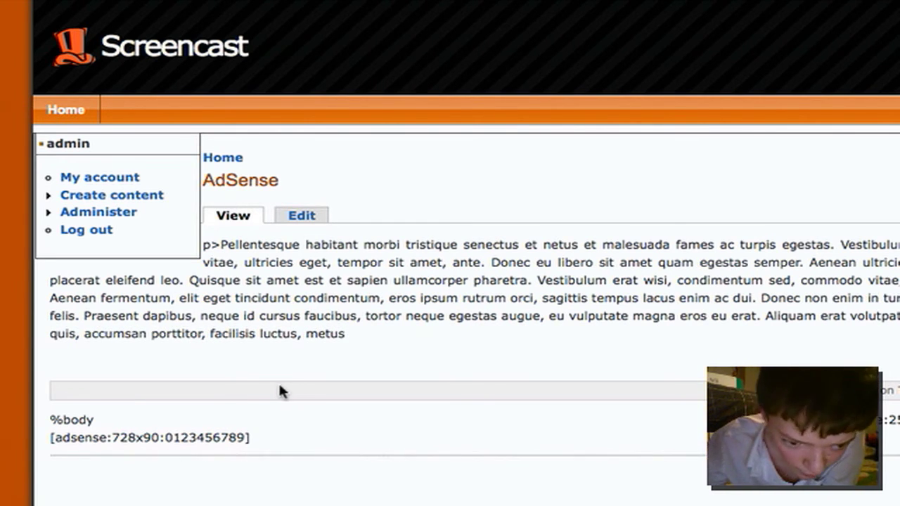
pyautogui.moveTo(273, 390); pyautogui.dragTo(291, 436)
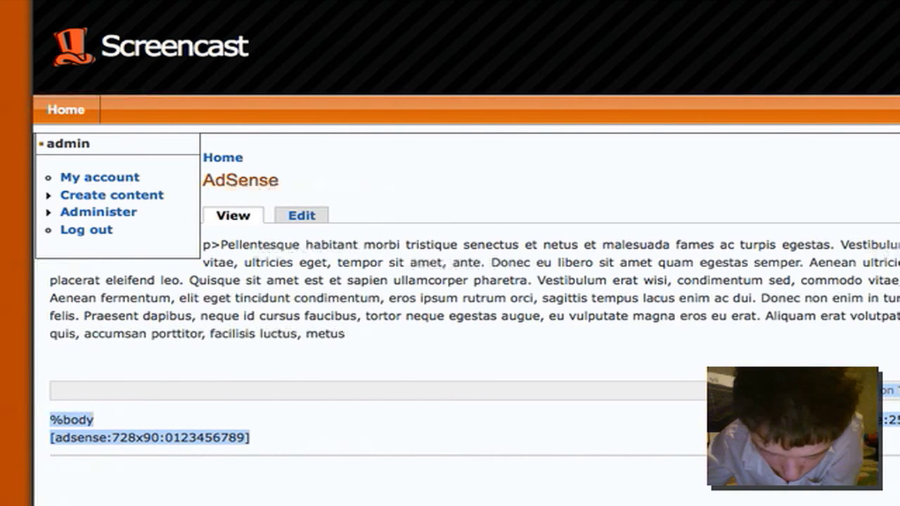
# Inspect the ad text on the page with Firebug and expand the node div to examine the ad markup inside it
pyautogui.press('F12')
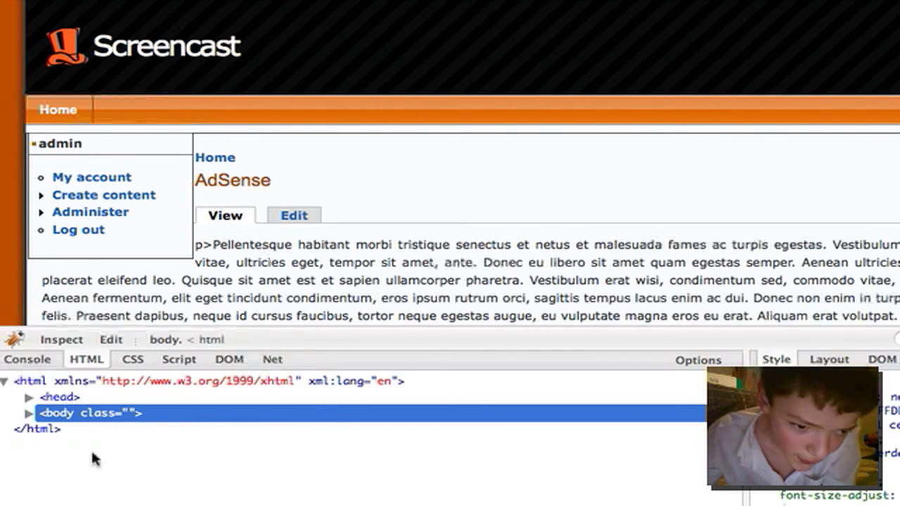
pyautogui.click(67, 340)
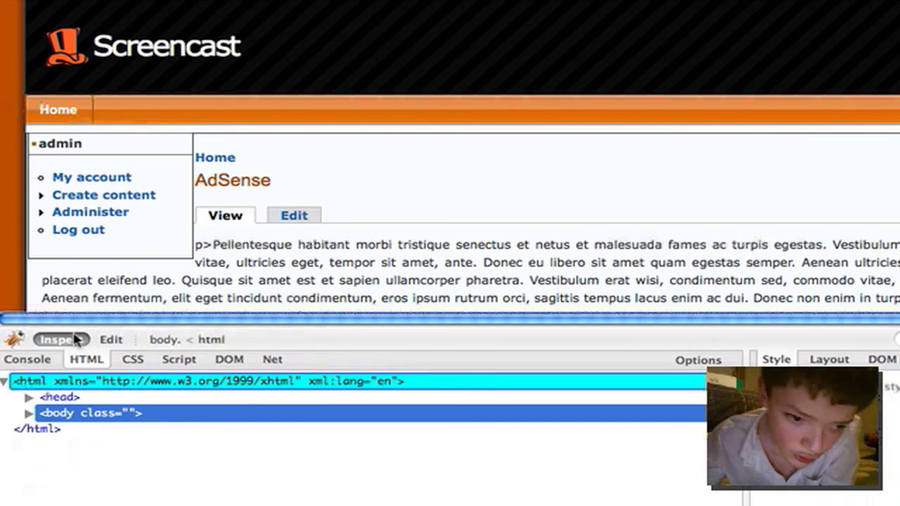
pyautogui.scroll(-5, 176, 253)
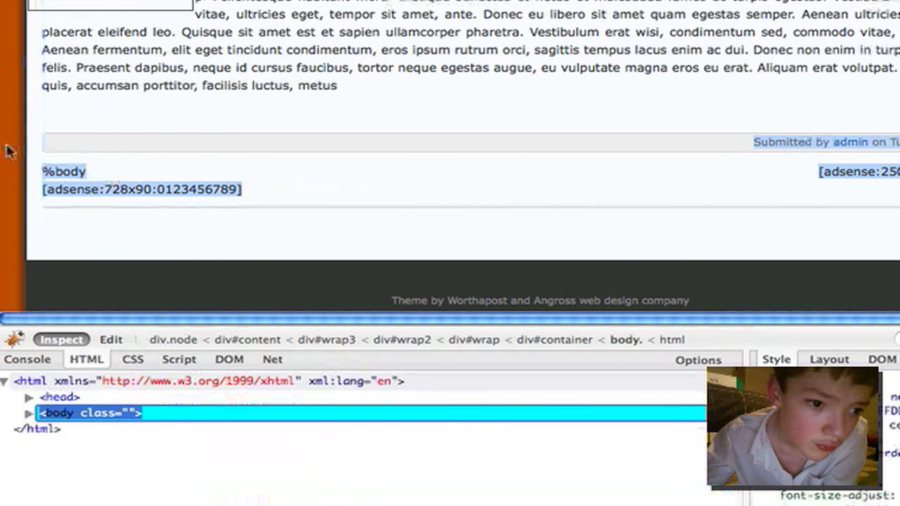
pyautogui.click(98, 197)
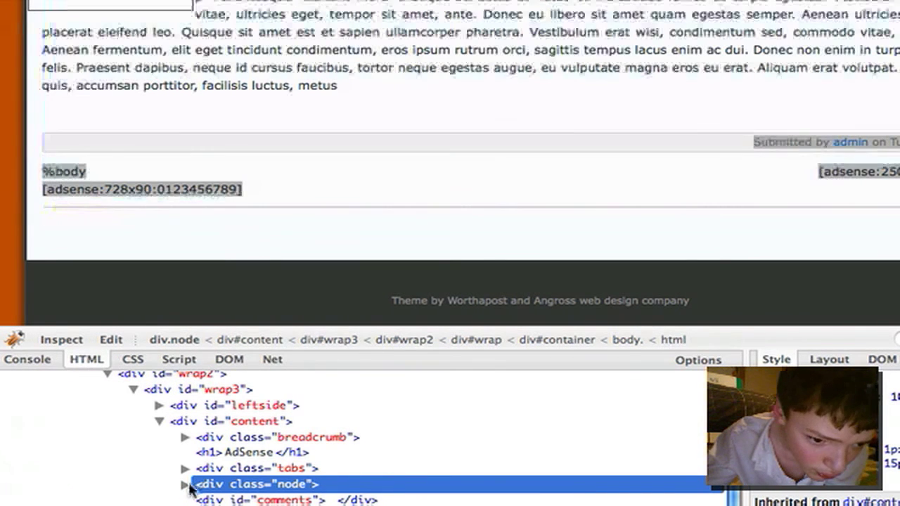
pyautogui.click(185, 484)
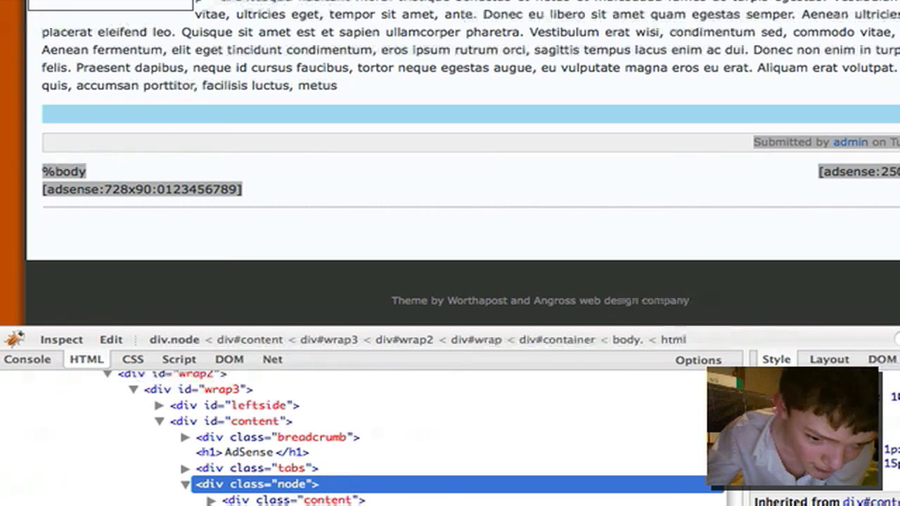
pyautogui.scroll(-4, 450, 436)
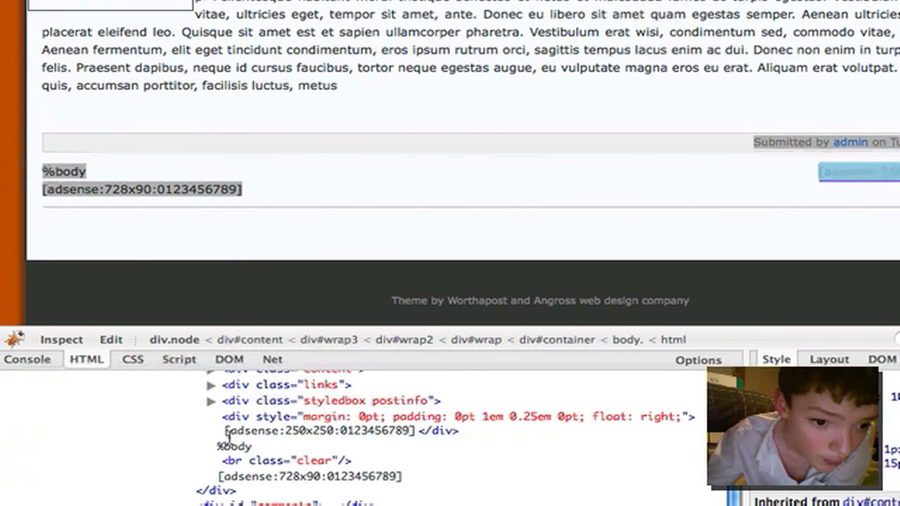
# Open the style attribute of the 250x250 ad's div for editing in Firebug, first its value and then its name
pyautogui.click(307, 418)
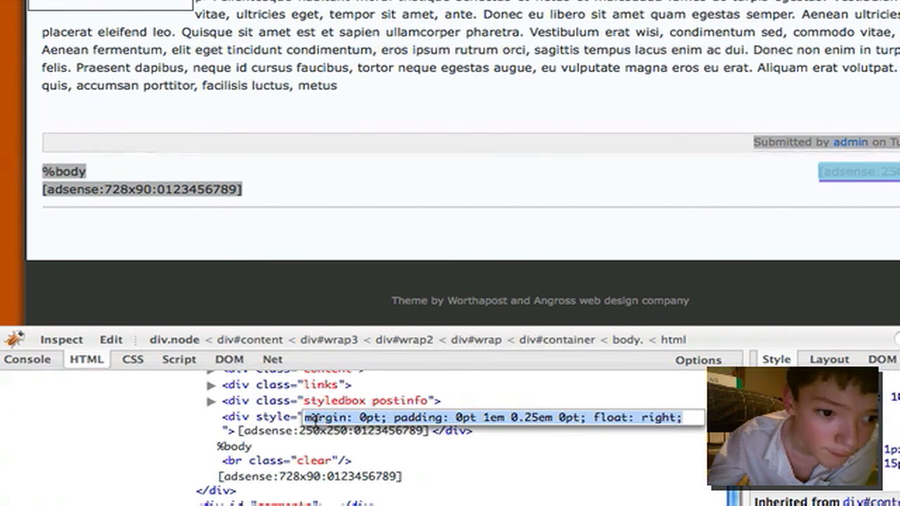
pyautogui.click(314, 418)
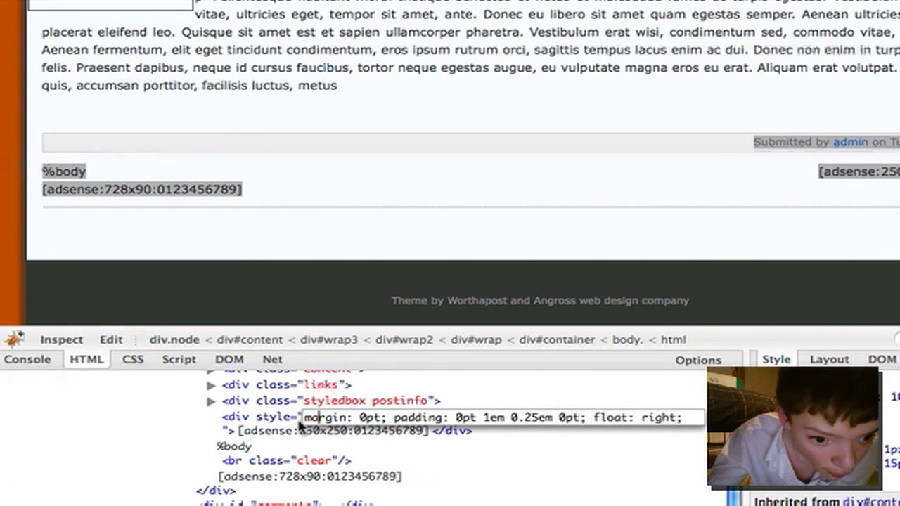
pyautogui.click(282, 417)
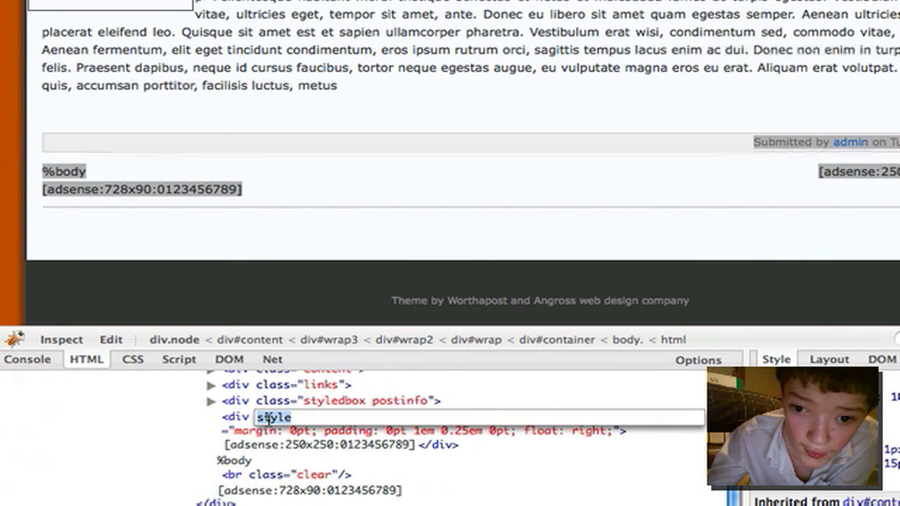